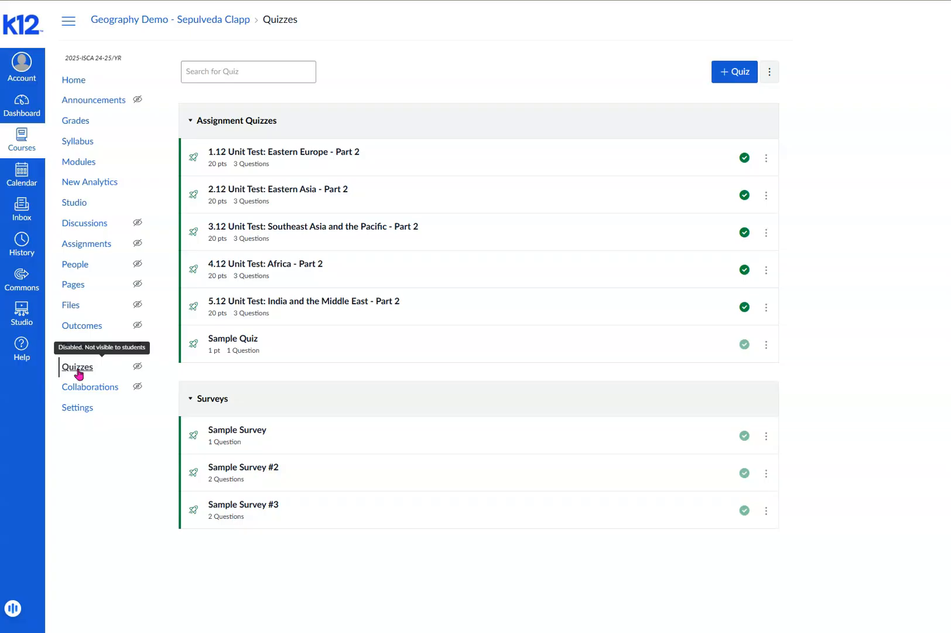
- Create a new quiz in the course and title it "Sample Survey 4"
left_click(78, 369)
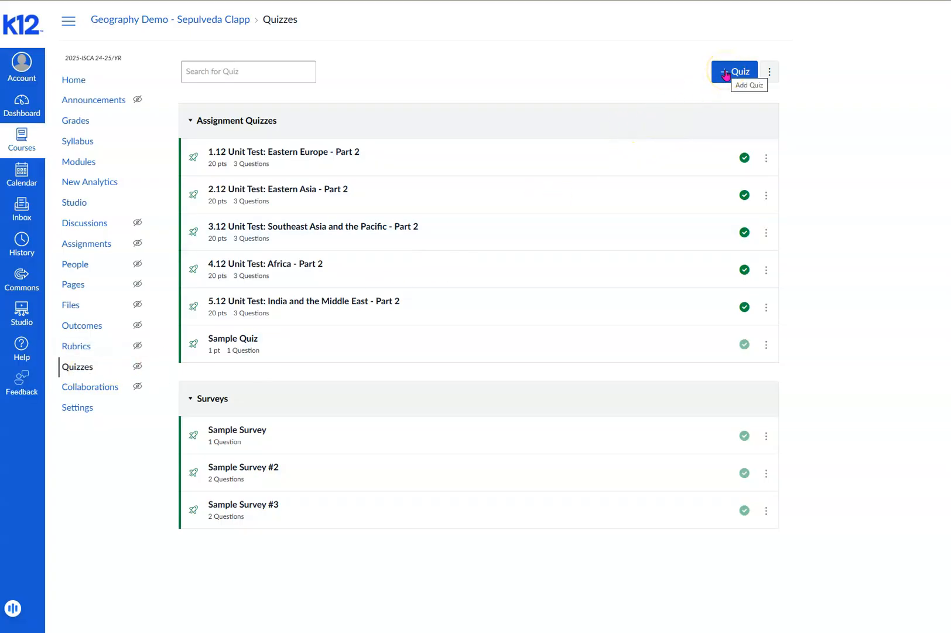
left_click(725, 74)
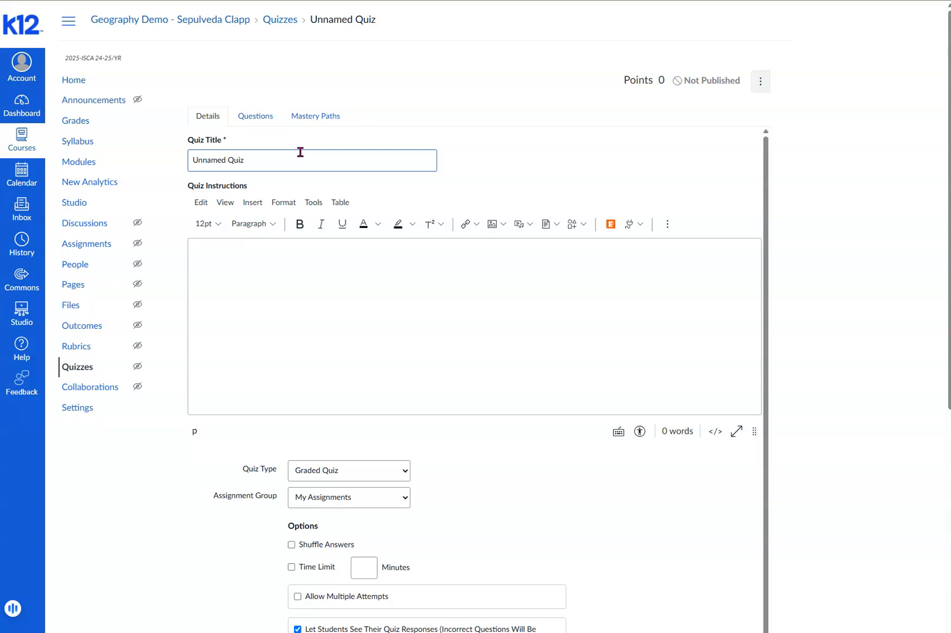
left_click_drag(255, 156, 180, 160)
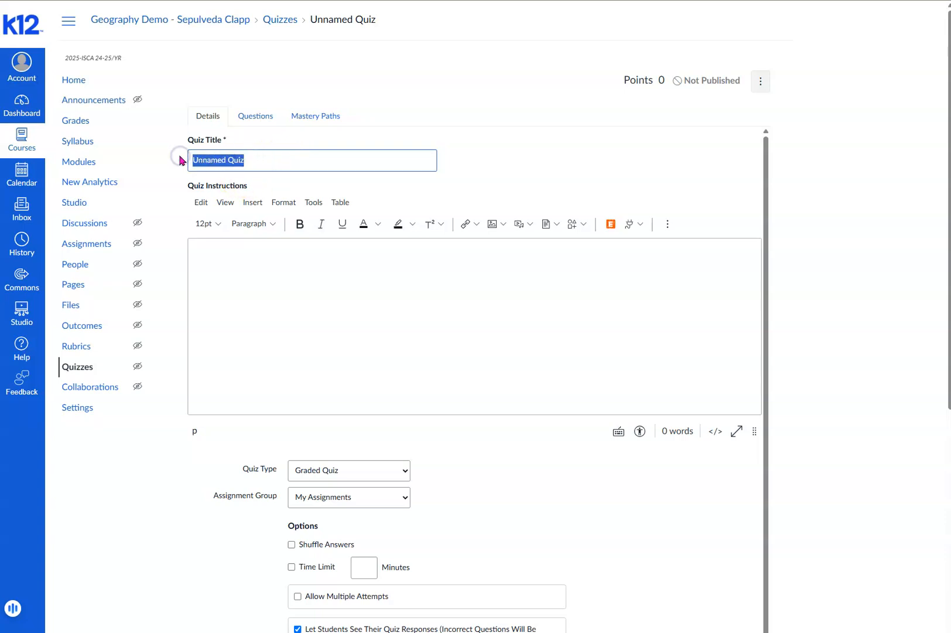
type("Sample Survey")
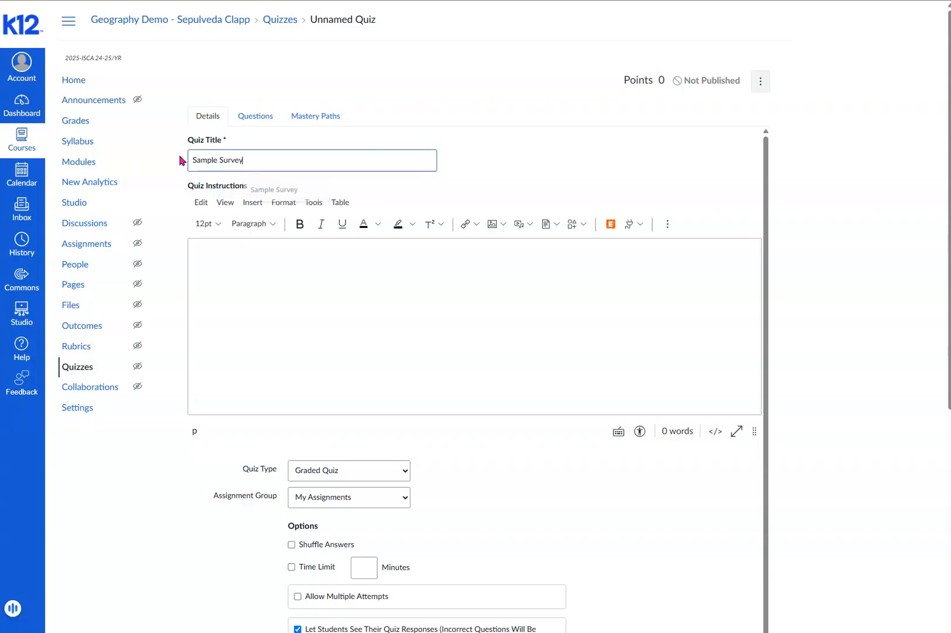
type(" 4")
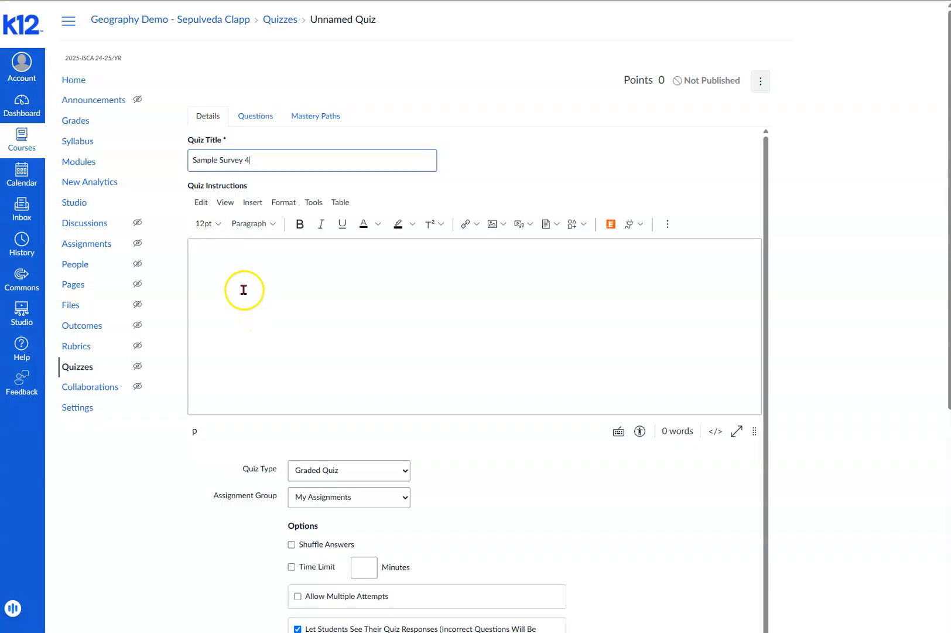
- Enter "Please fill out survey" as the quiz instructions and set the quiz type to Ungraded Survey
left_click(258, 270)
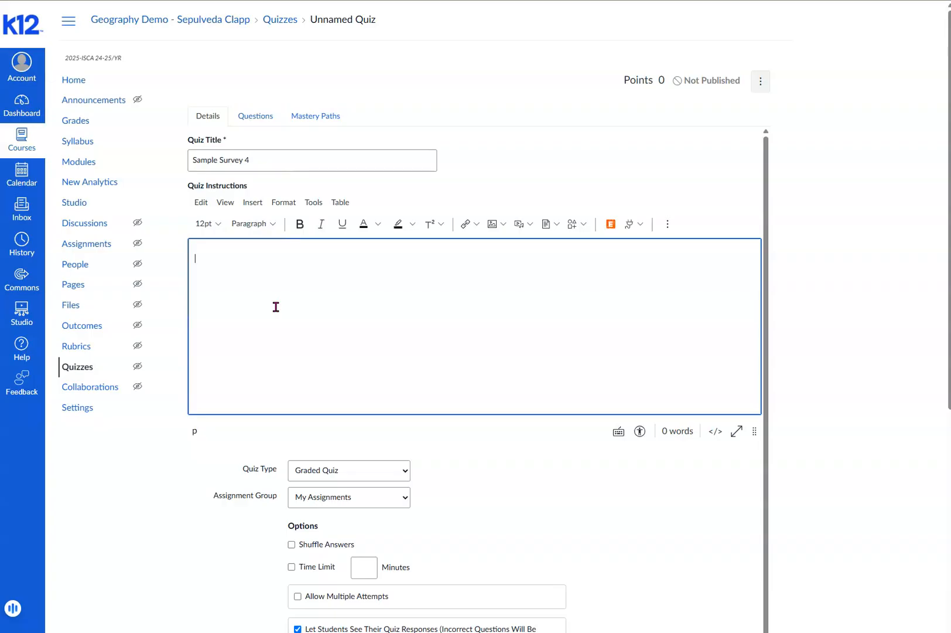
type("Please fill out survey")
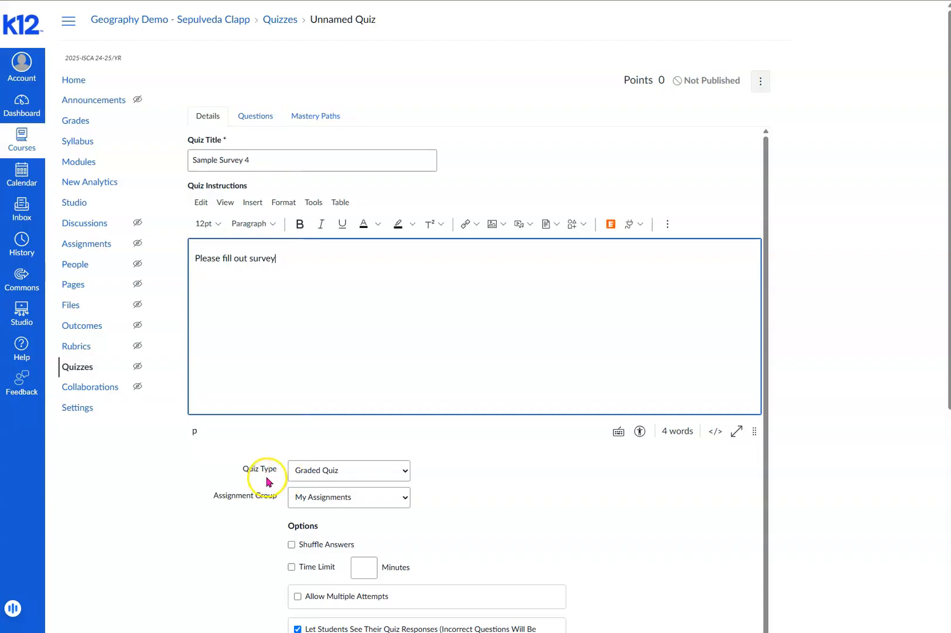
left_click(402, 472)
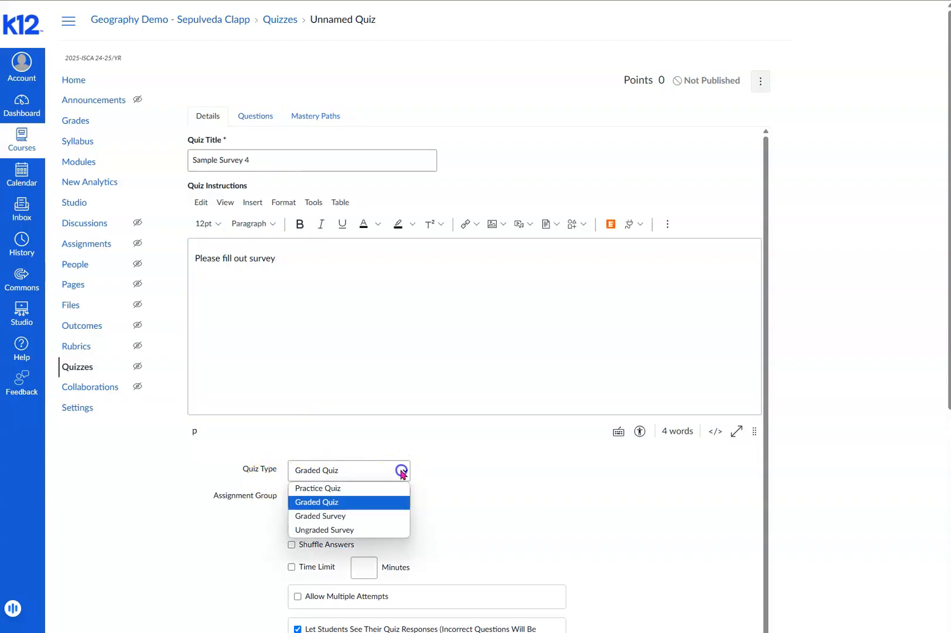
left_click(392, 531)
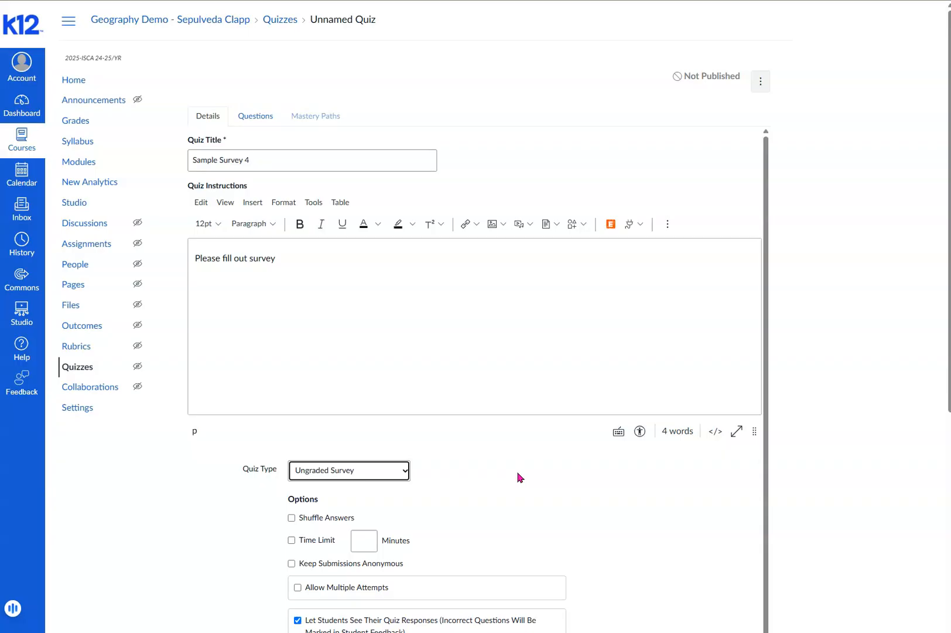
- Allow multiple attempts on the survey and limit the allowed attempts to 3
scroll(518, 477, "down", 1)
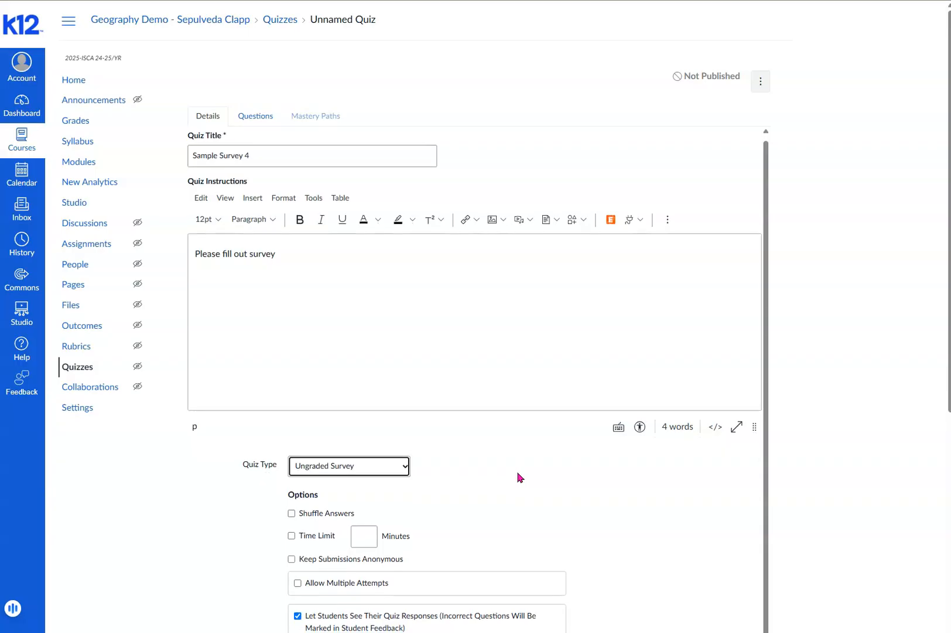
scroll(561, 473, "down", 4)
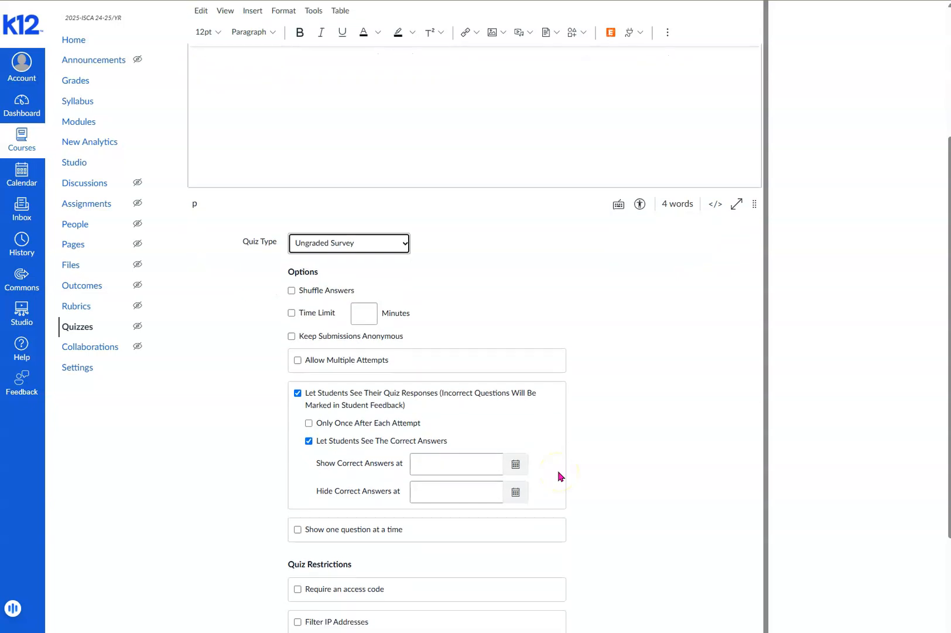
left_click(297, 360)
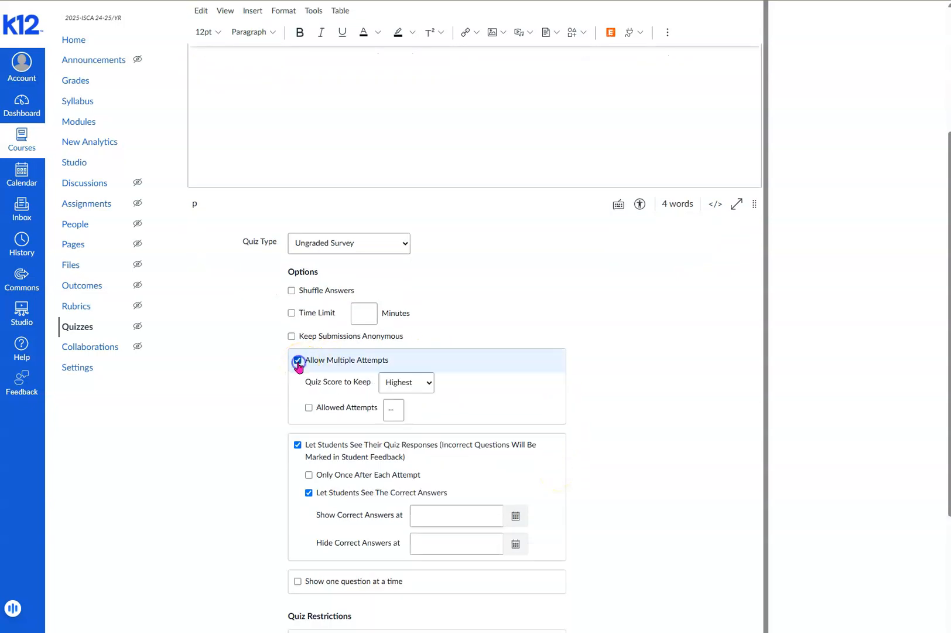
left_click(309, 408)
left_click(305, 366)
left_click(308, 408)
left_click(308, 409)
left_click(388, 410)
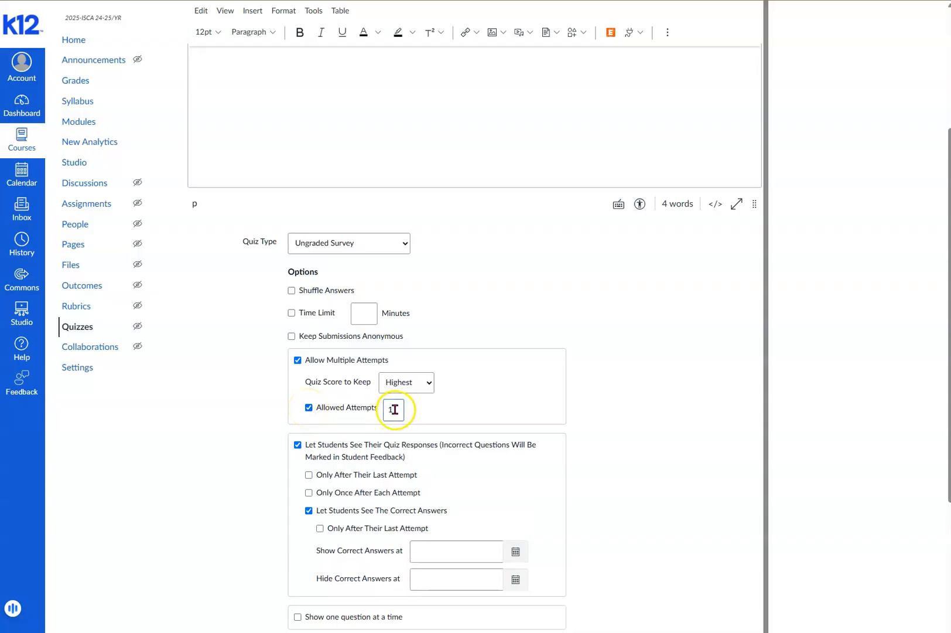
type("3")
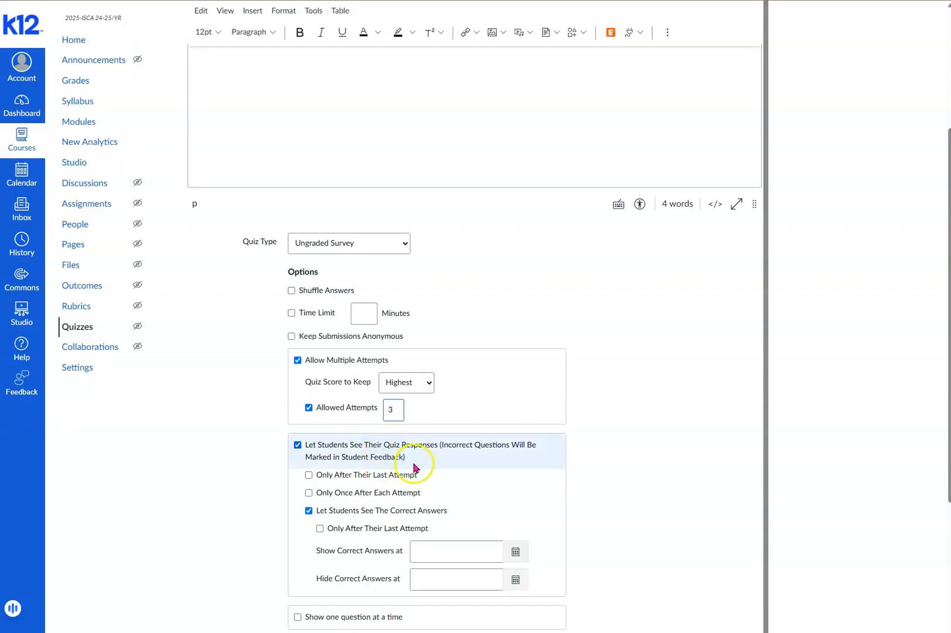
- Disable the option that lets students see the correct answers
scroll(413, 469, "down", 1)
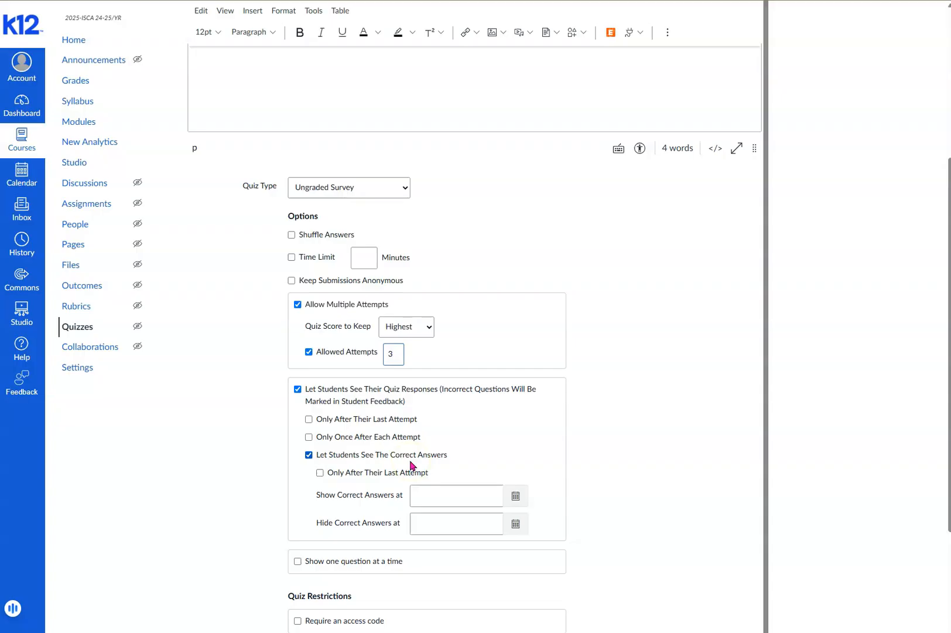
left_click(309, 455)
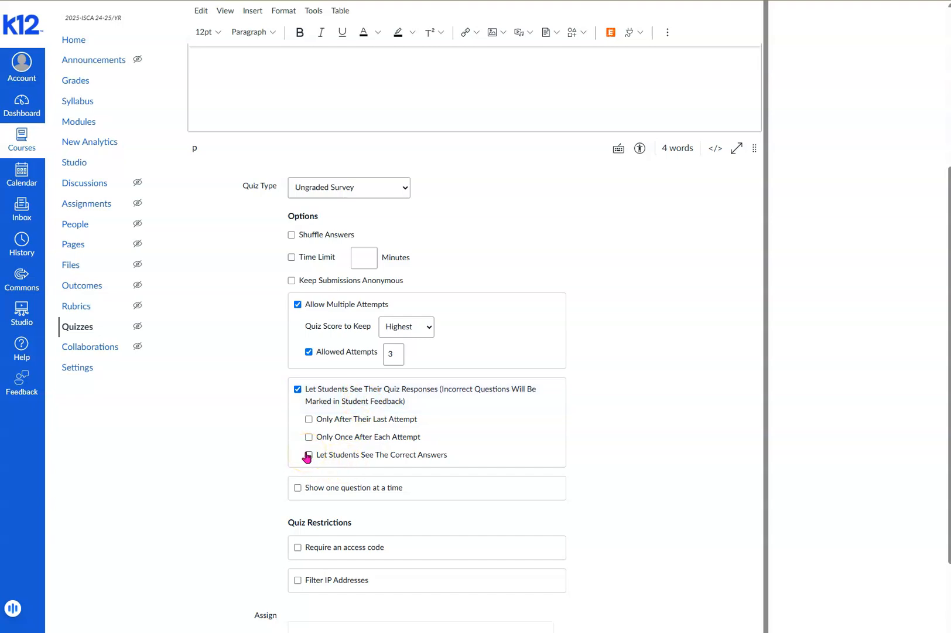
scroll(357, 454, "down", 4)
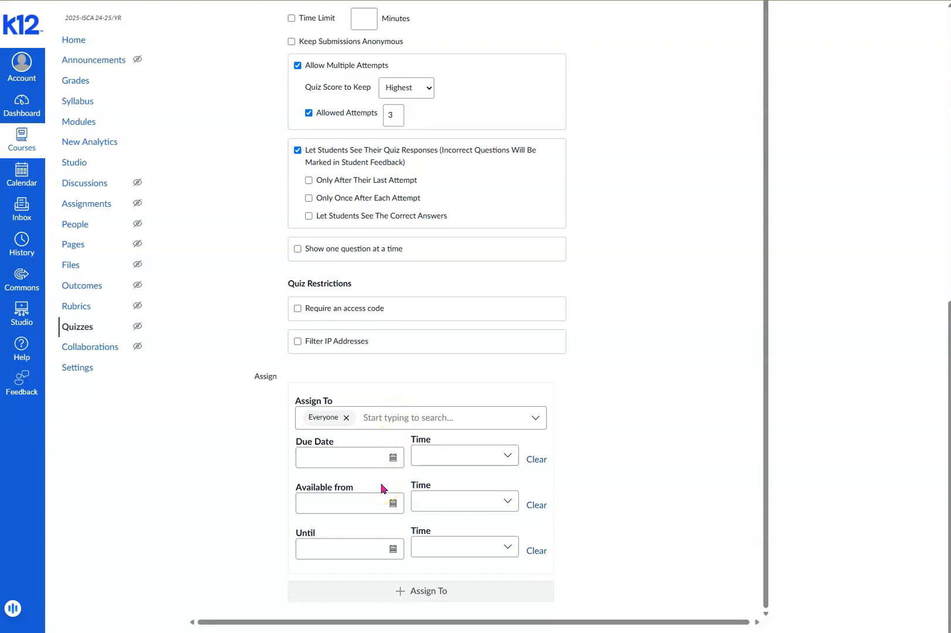
- Add a new question to the survey and set its type to Essay Question
scroll(412, 449, "up", 6)
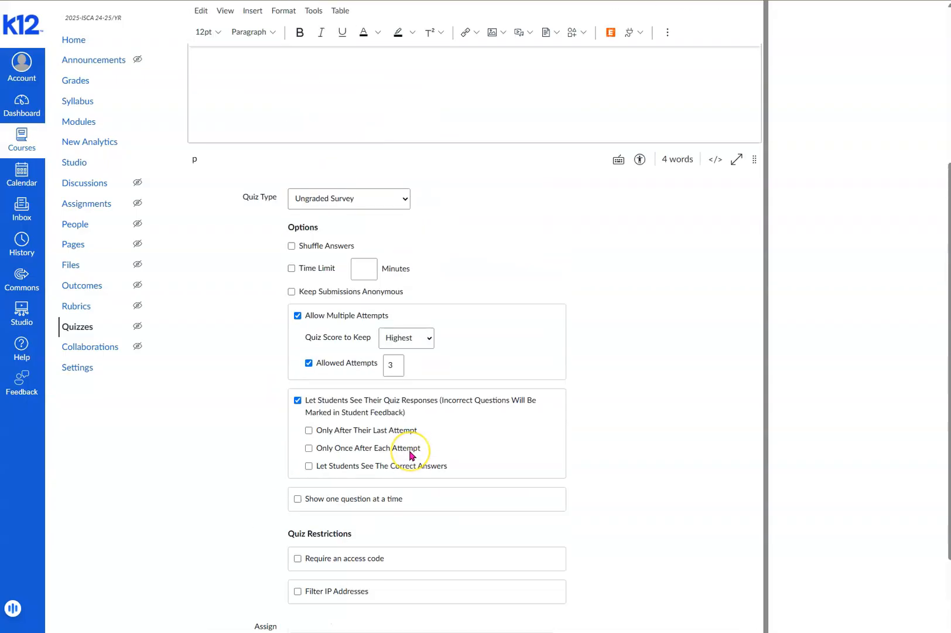
scroll(411, 455, "up", 3)
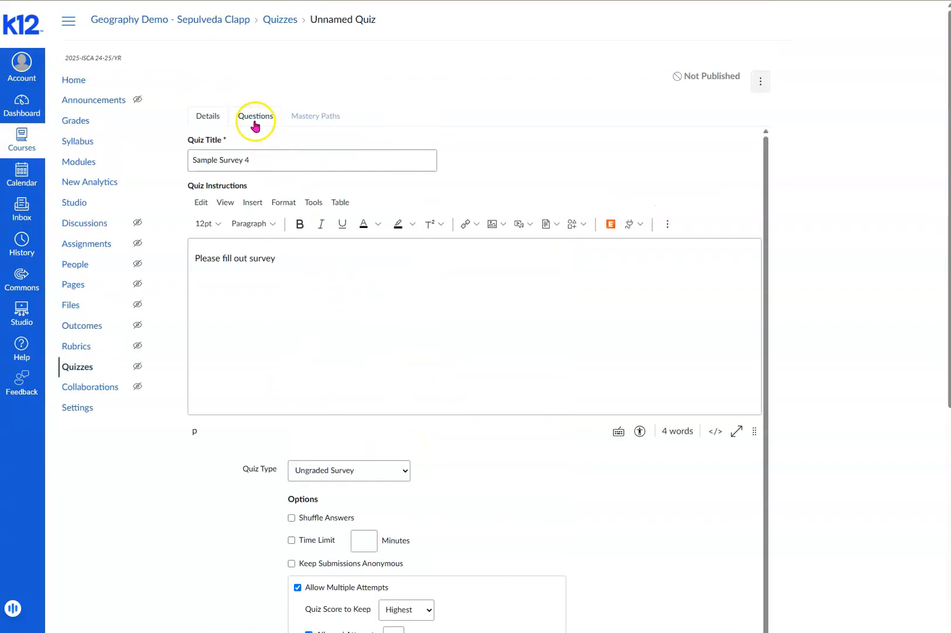
left_click(255, 120)
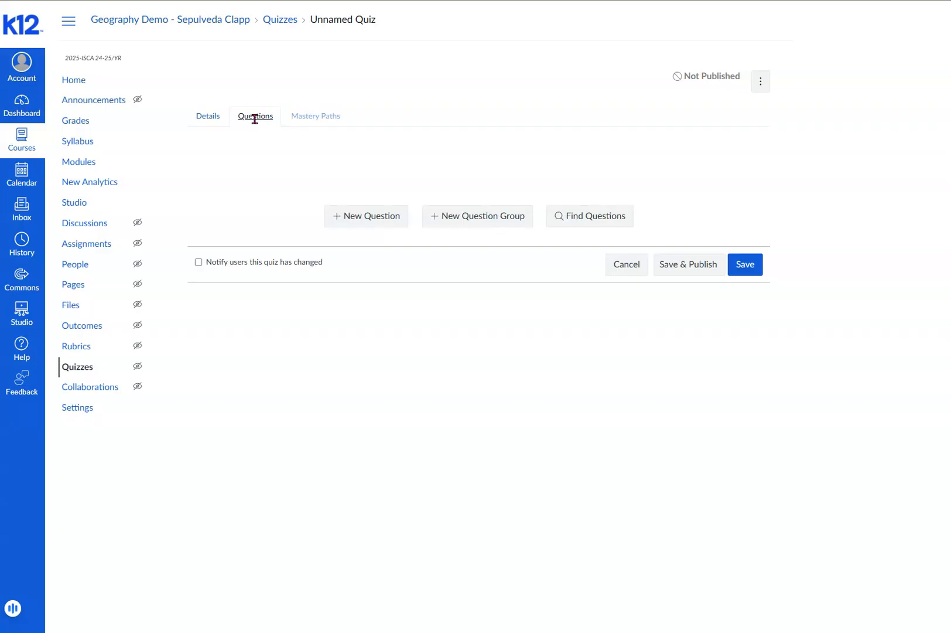
left_click(354, 219)
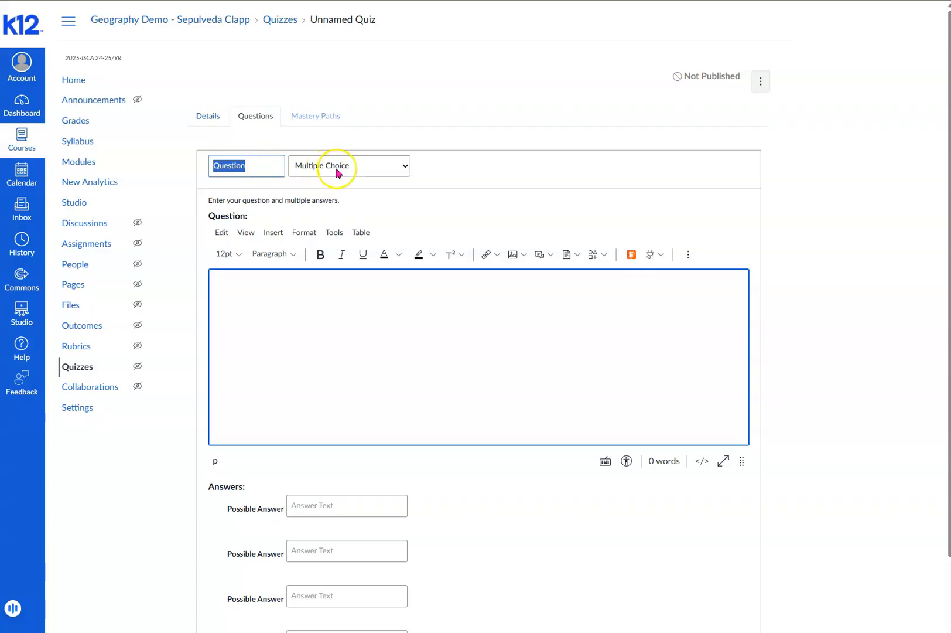
left_click(370, 168)
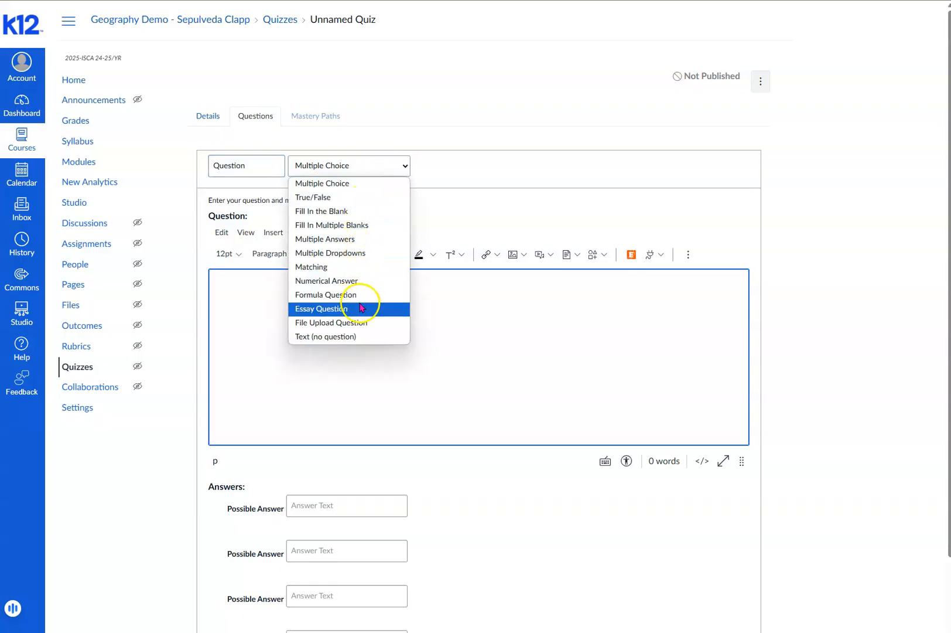
left_click(362, 308)
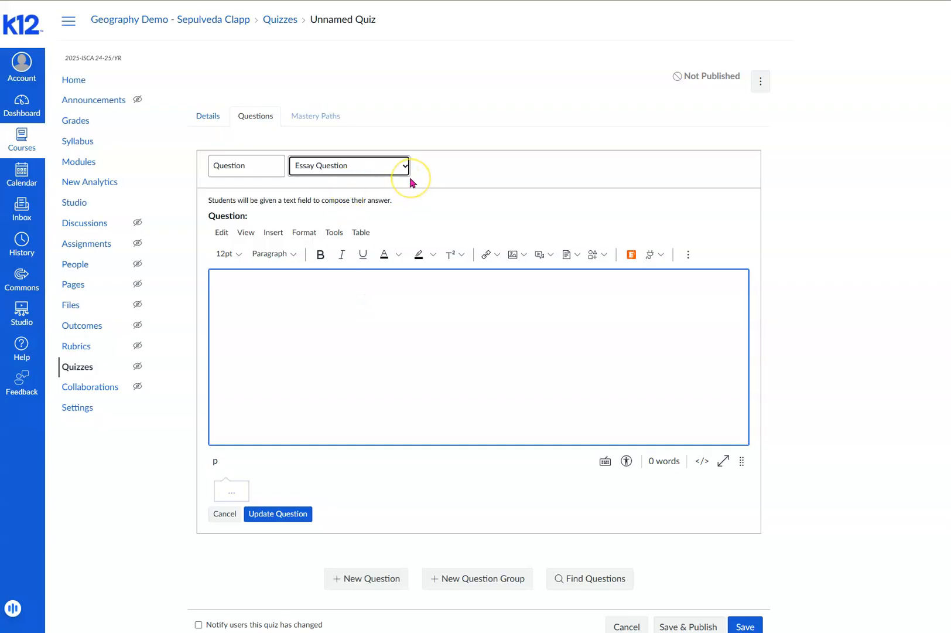
- Enter "Do you like cats or dogs? Why?" as the question text and save the question
left_click(289, 291)
type("Do you like cats or dogs? Why?")
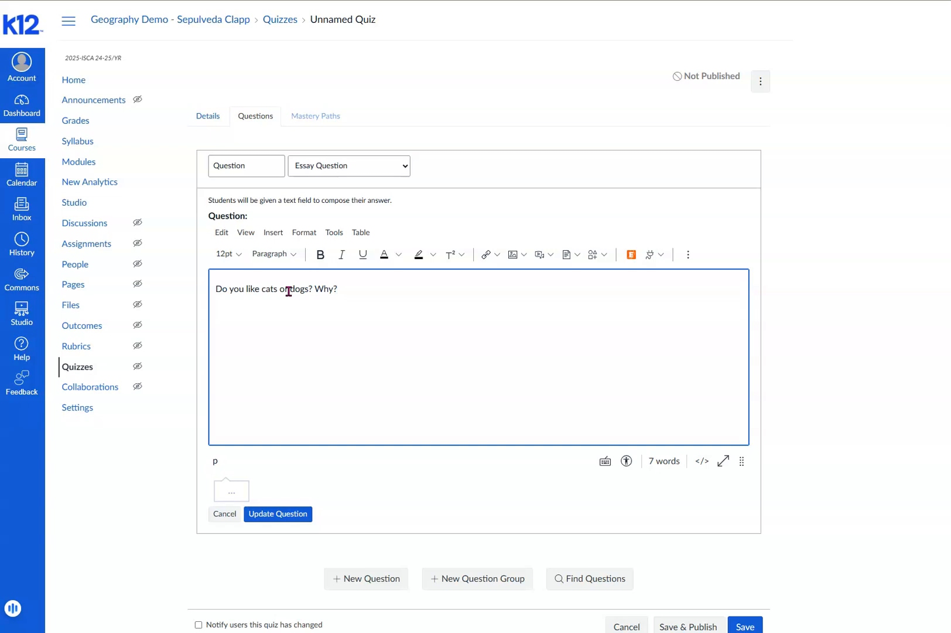
left_click(286, 515)
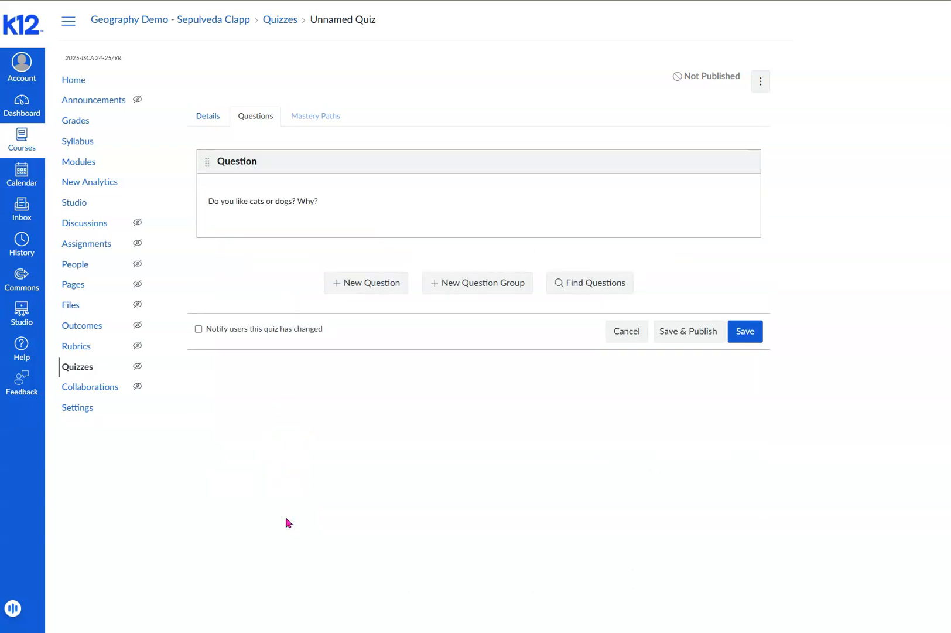
- Add a second essay question with the text "What ride at Disneyland is your favorite? Why?"
left_click(375, 287)
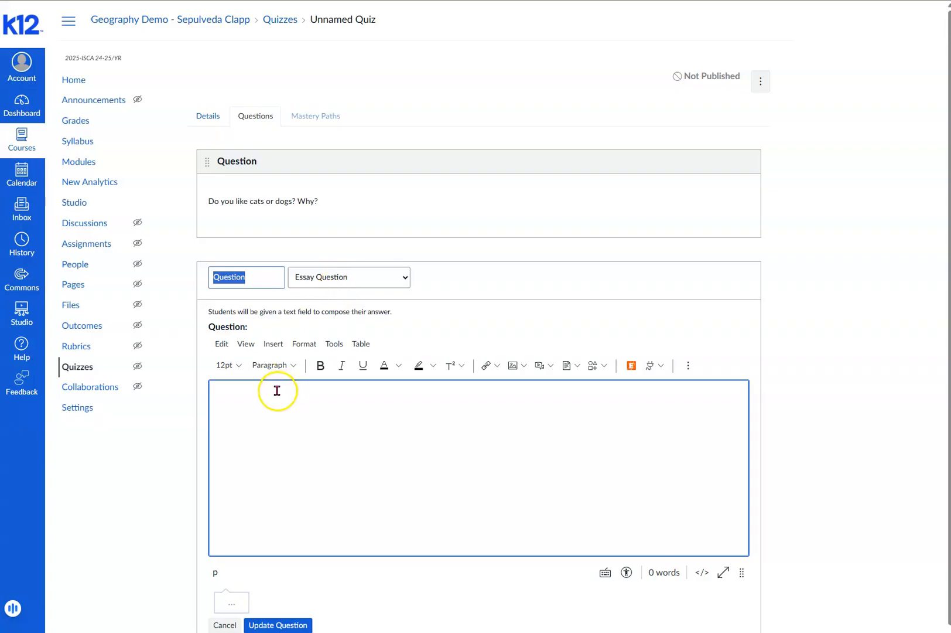
left_click(246, 414)
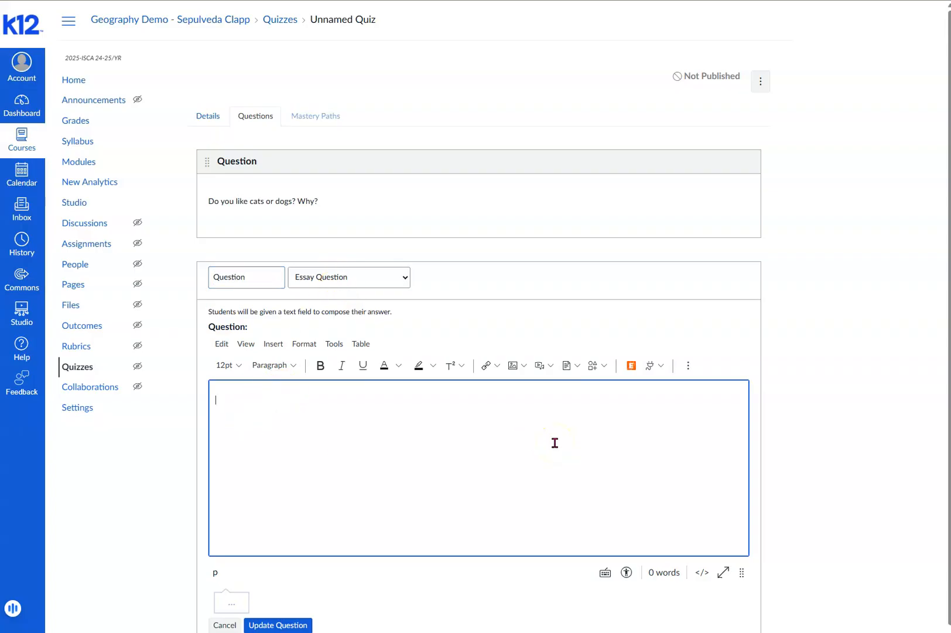
type("What riide at Disneylan")
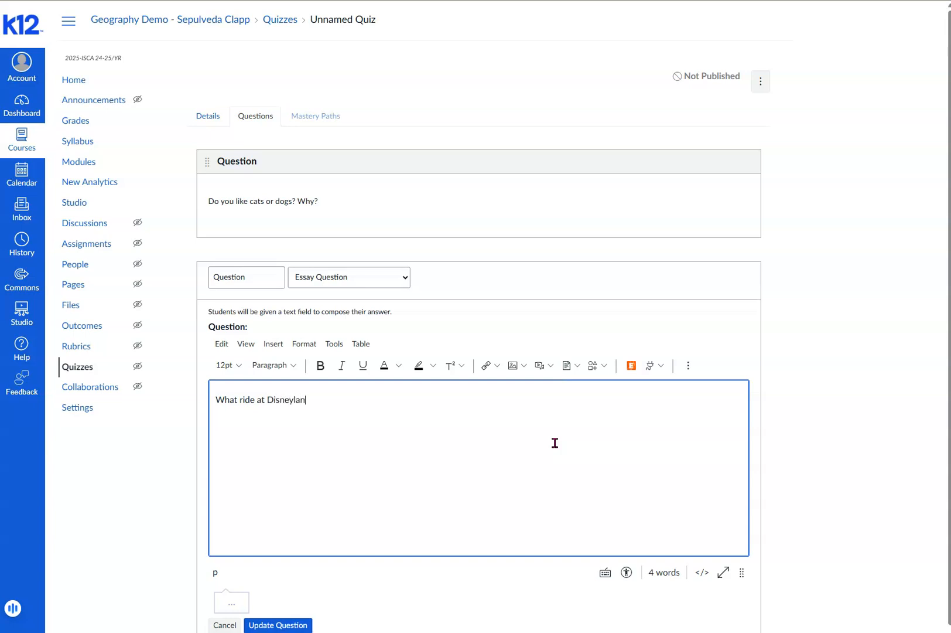
type("d is your favorite? Why?")
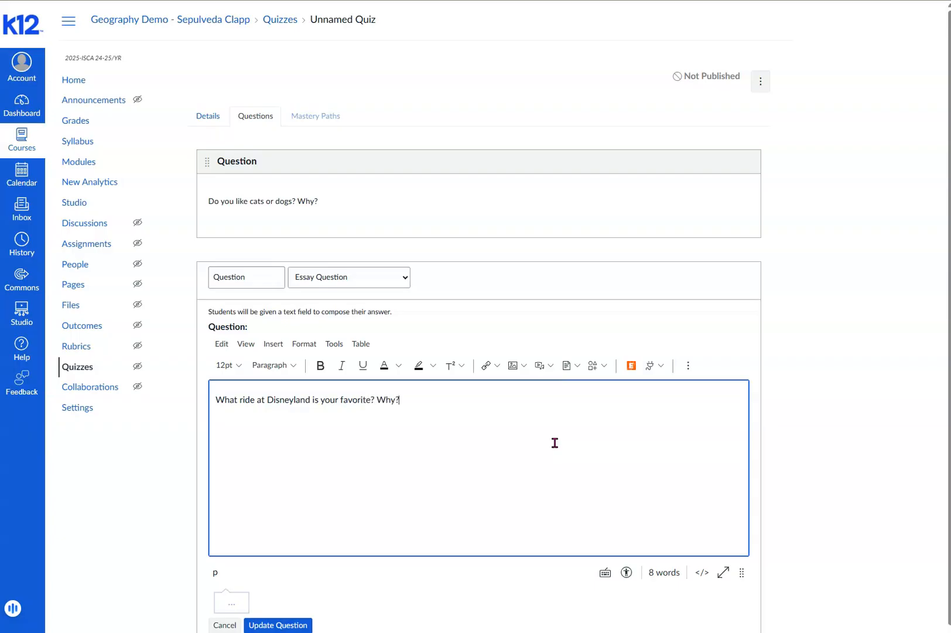
- Save the Disneyland question, and save and publish the survey
left_click(553, 449)
scroll(418, 593, "down", 1)
left_click(278, 568)
left_click(374, 562)
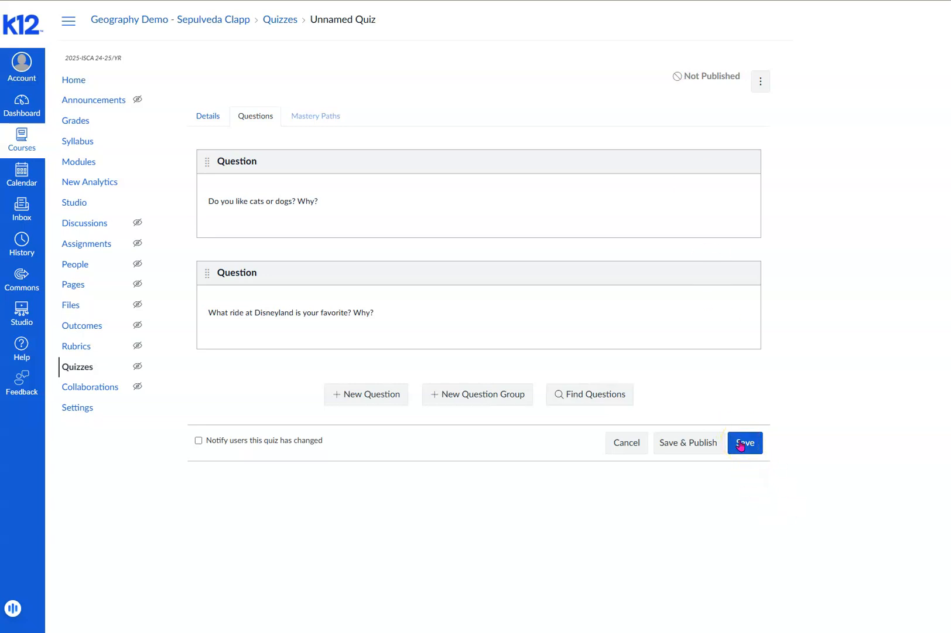
left_click(691, 443)
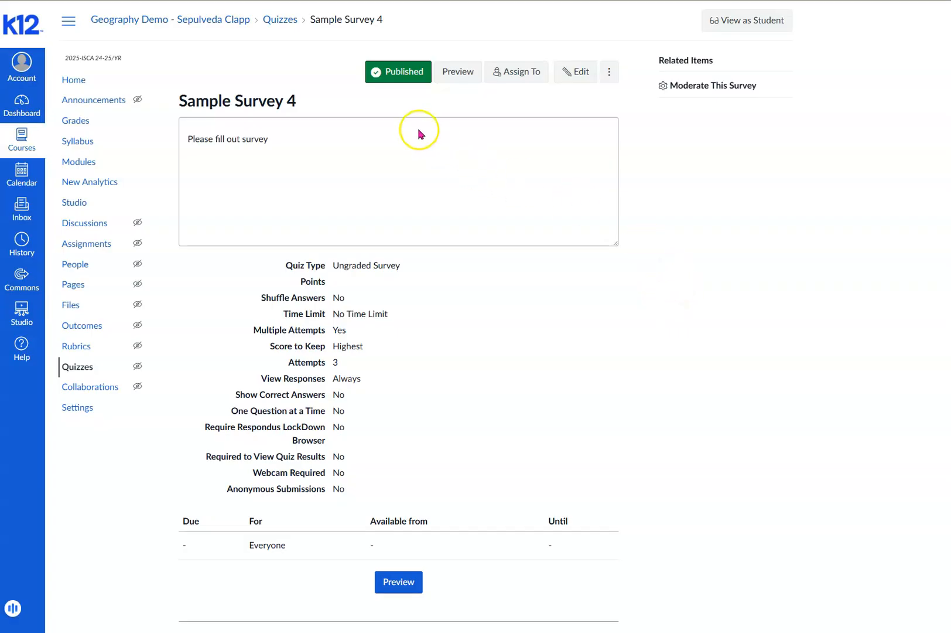
- Unpublish Sample Survey 4 and publish it again
left_click(403, 87)
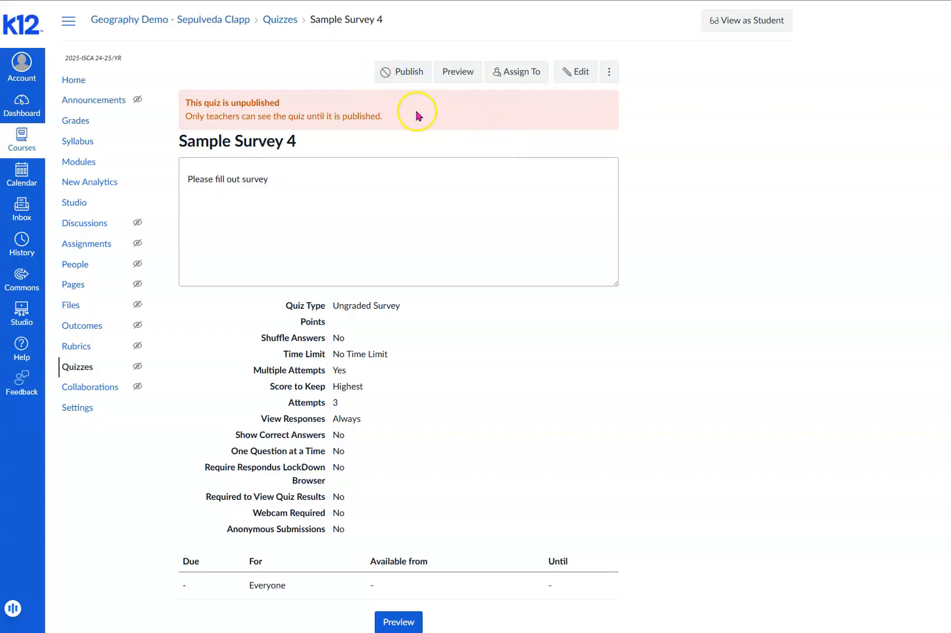
left_click(399, 73)
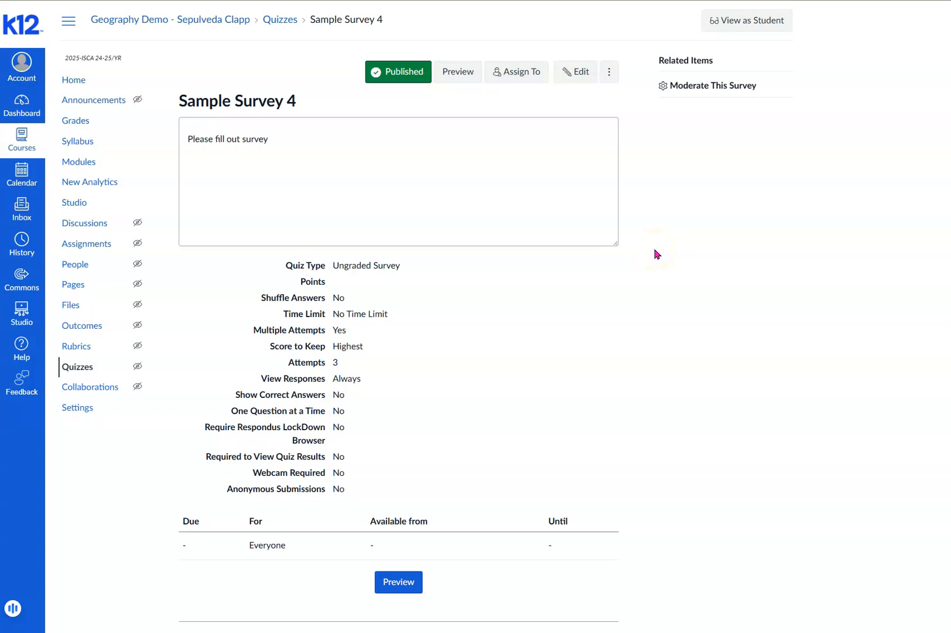
left_click(628, 246)
- Open the course's Modules page
left_click(83, 164)
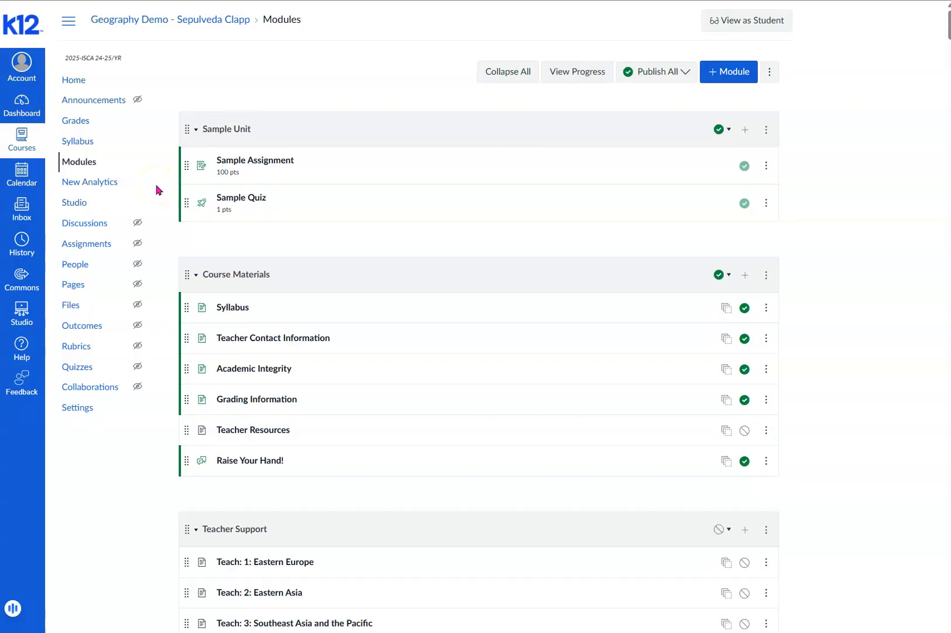
left_click(726, 73)
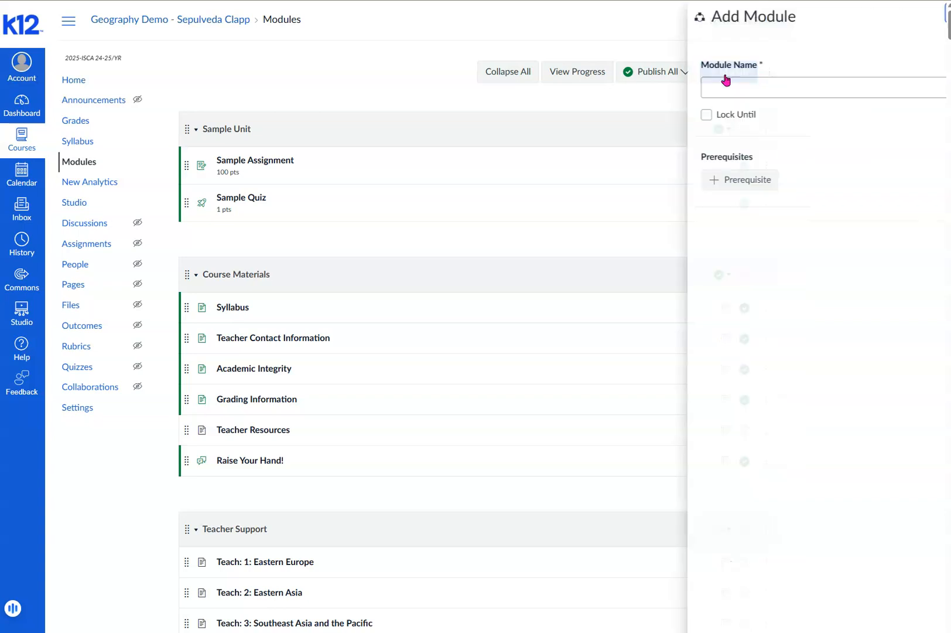
left_click(722, 87)
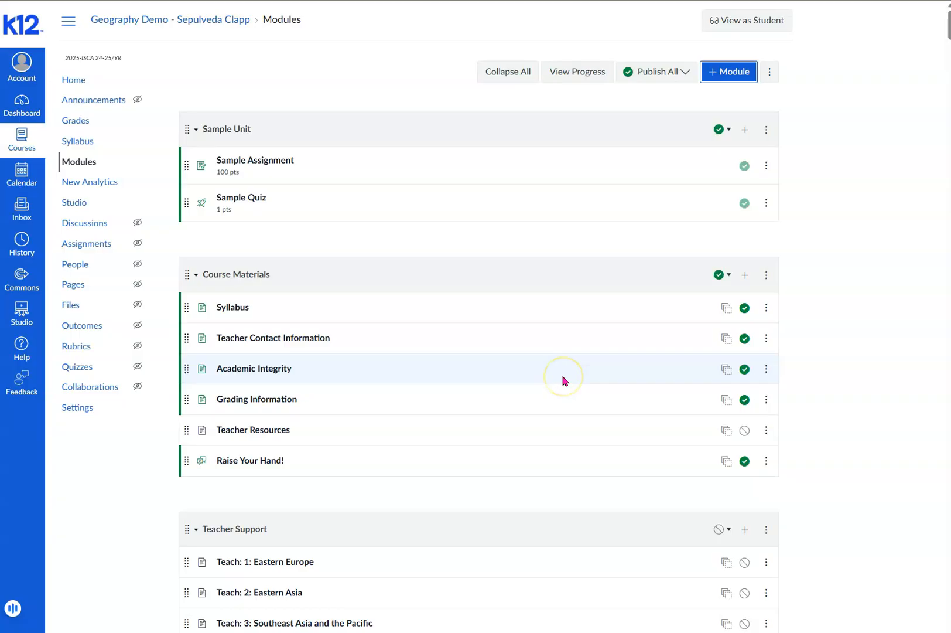
left_click(767, 133)
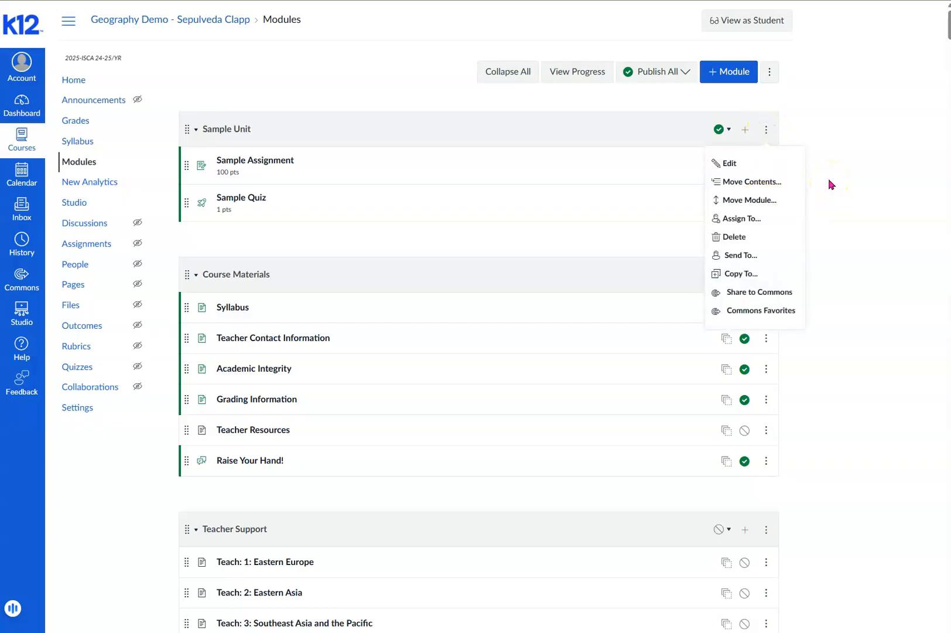
left_click(828, 240)
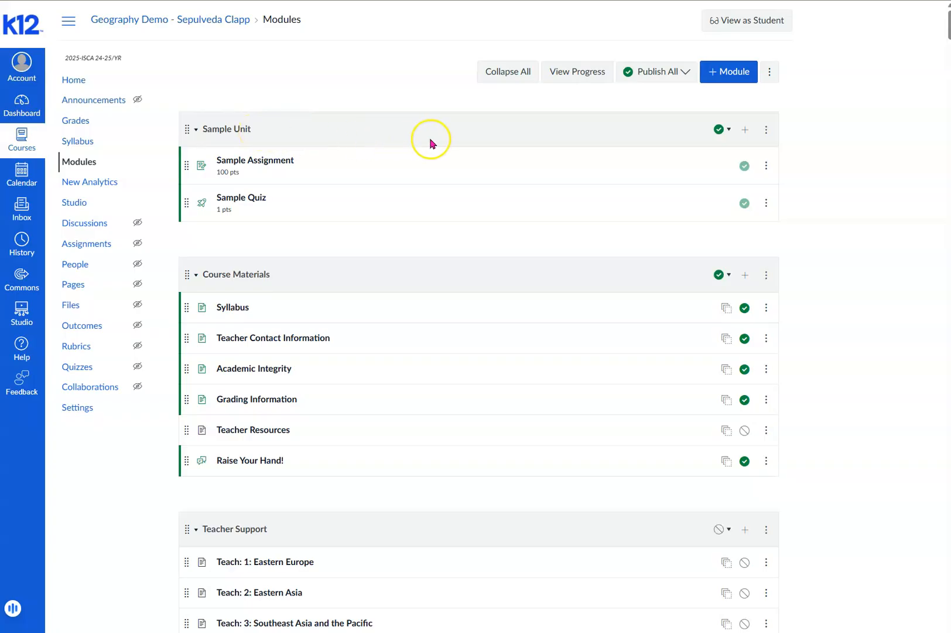
- Add the existing quiz Sample Survey 4 as an item in the Sample Unit module
left_click(745, 131)
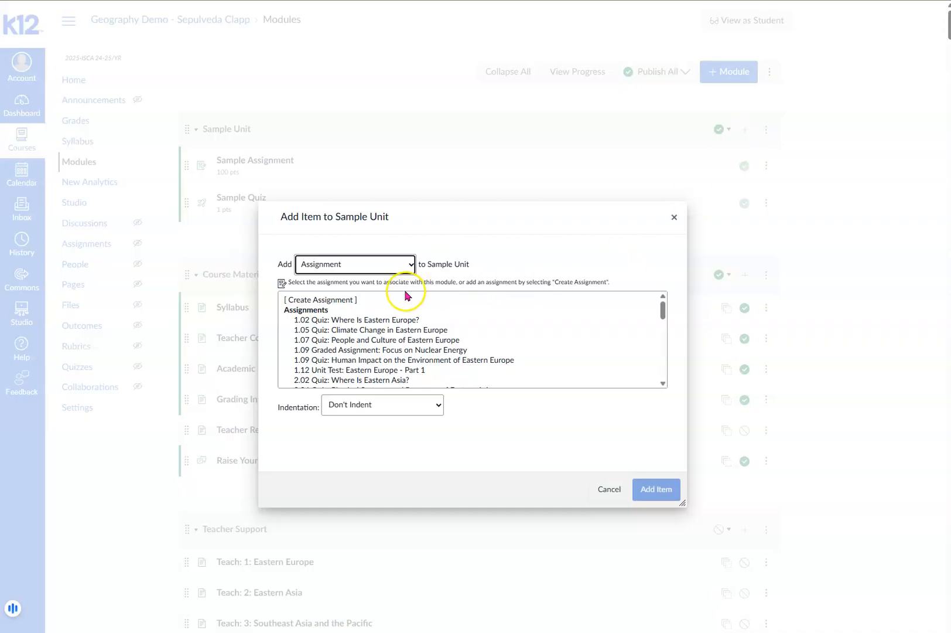
left_click(413, 266)
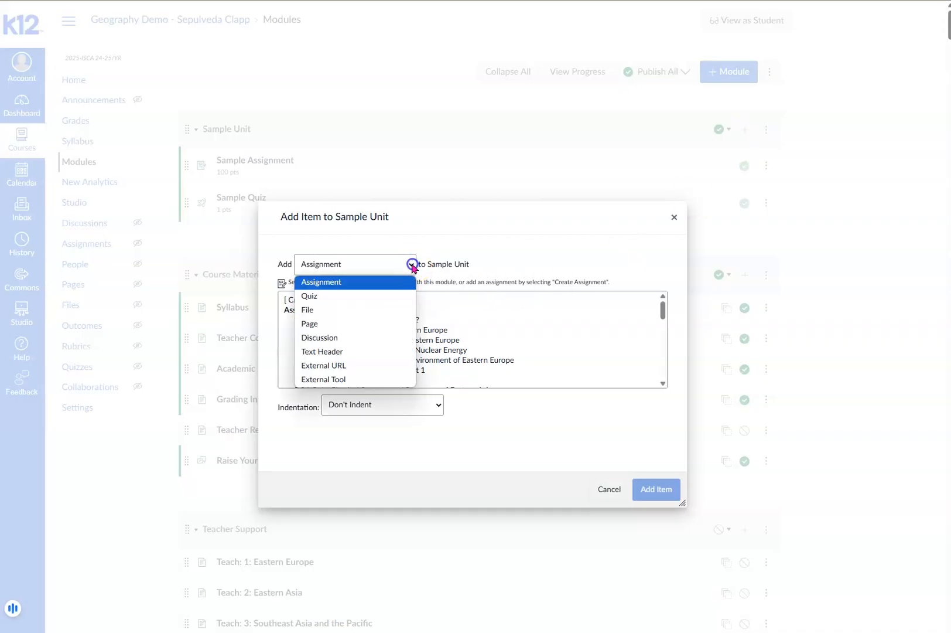
left_click(396, 297)
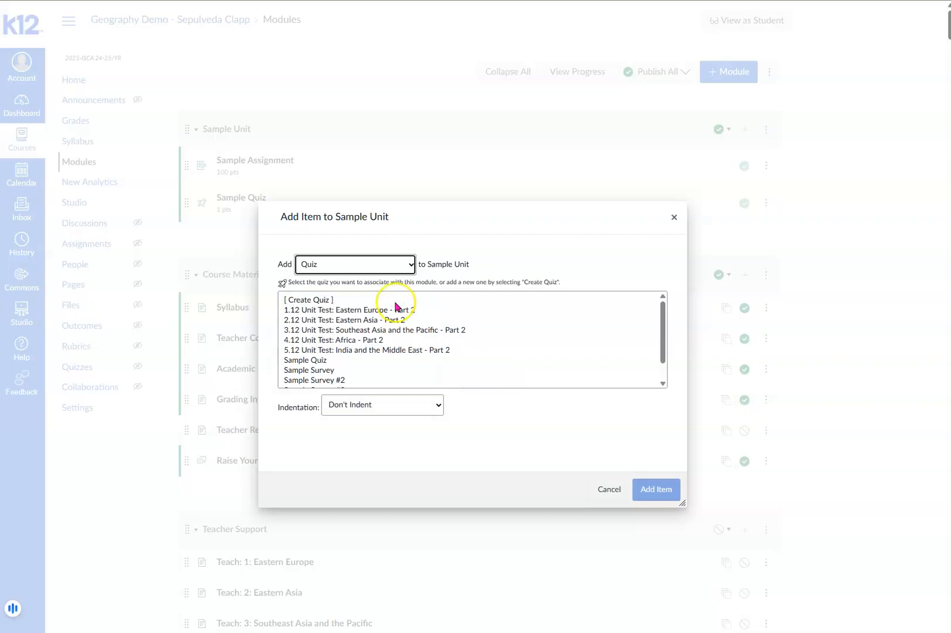
scroll(395, 326, "down", 1)
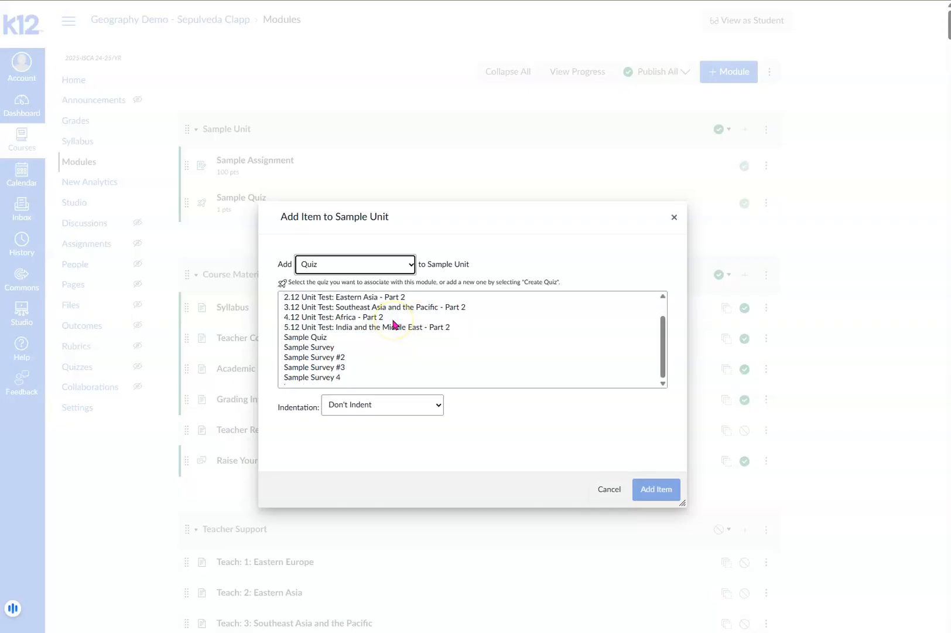
left_click(321, 378)
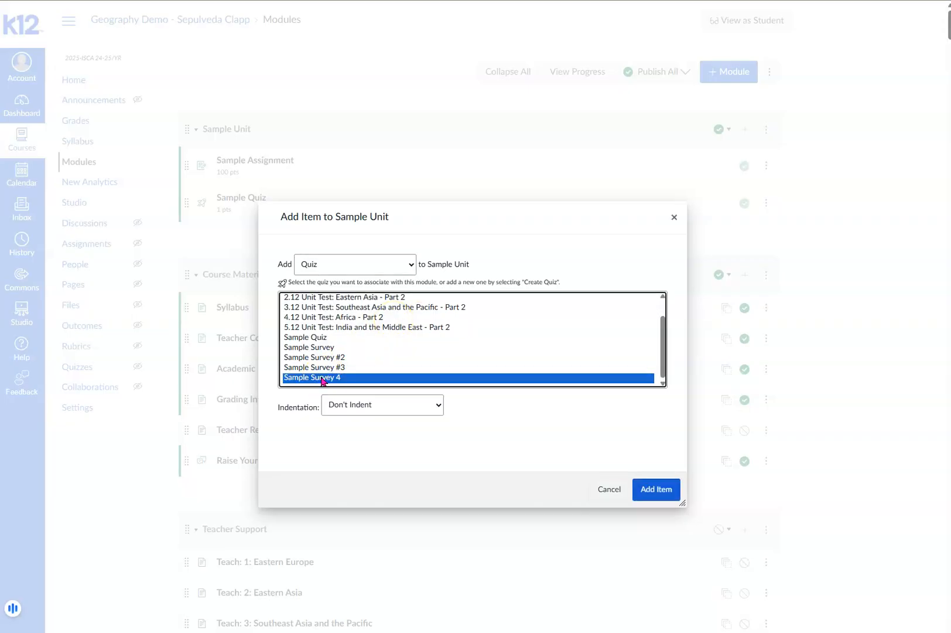
left_click(656, 489)
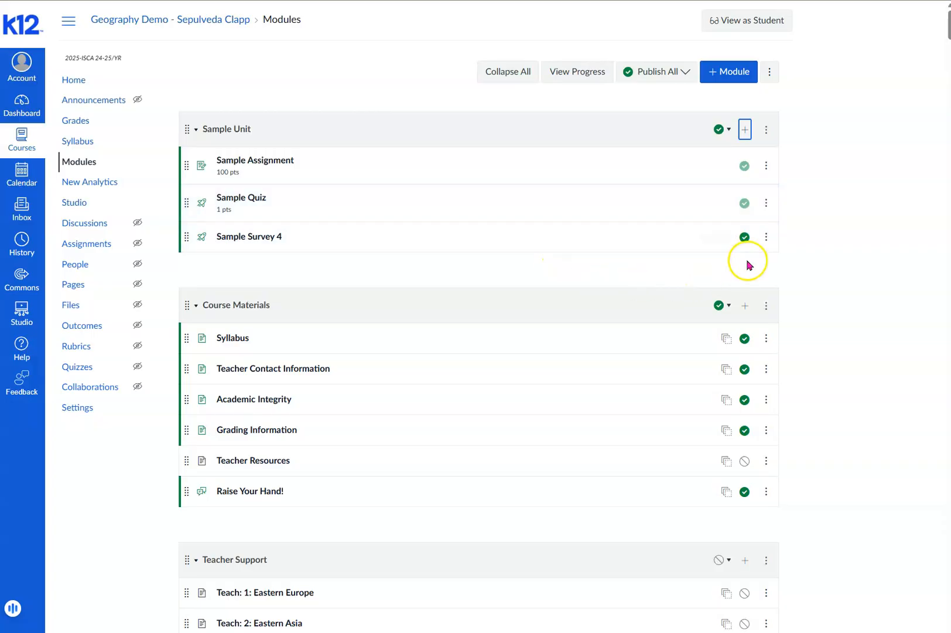
- Unpublish Sample Survey 4 within the Sample Unit module and publish it again
left_click(746, 239)
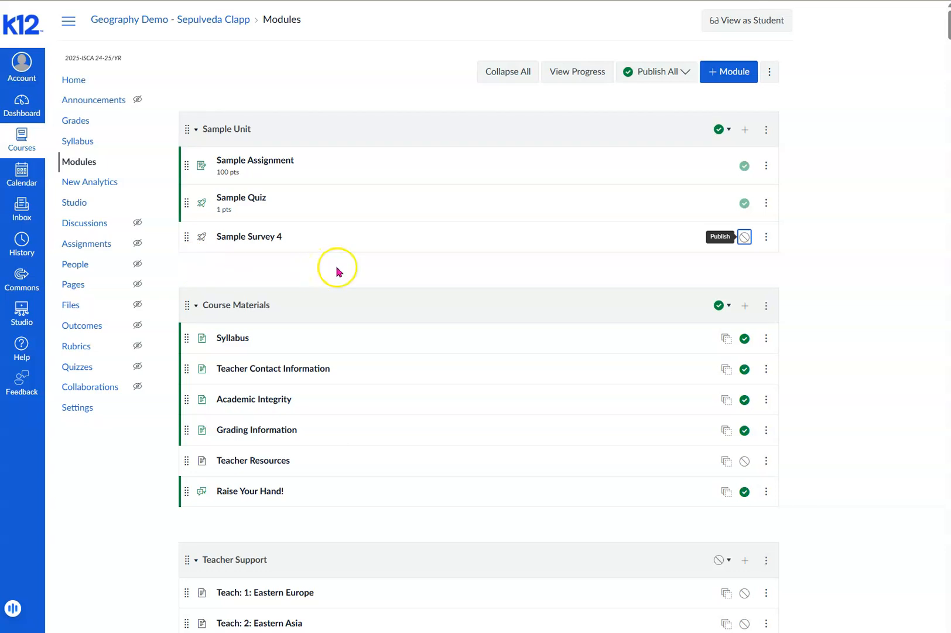
left_click(743, 238)
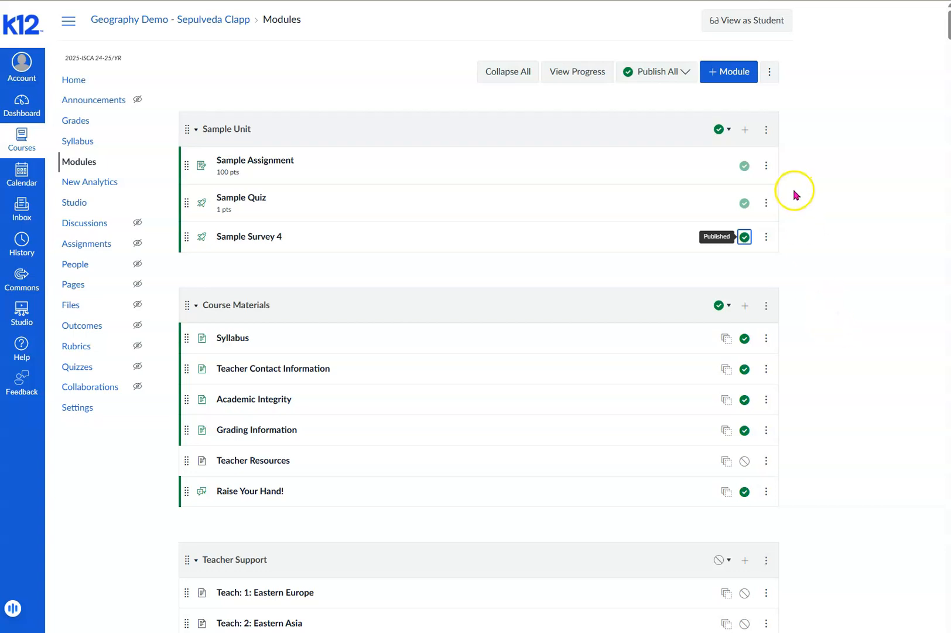
- View the course as a student, open Sample Survey 4 from the Sample Unit module and start taking the survey
left_click(743, 30)
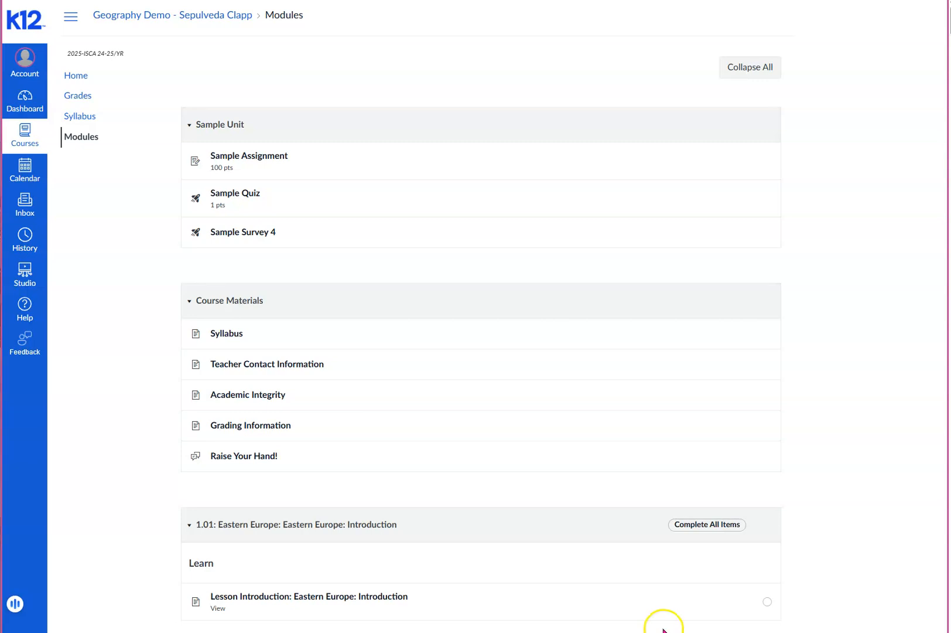
left_click(253, 234)
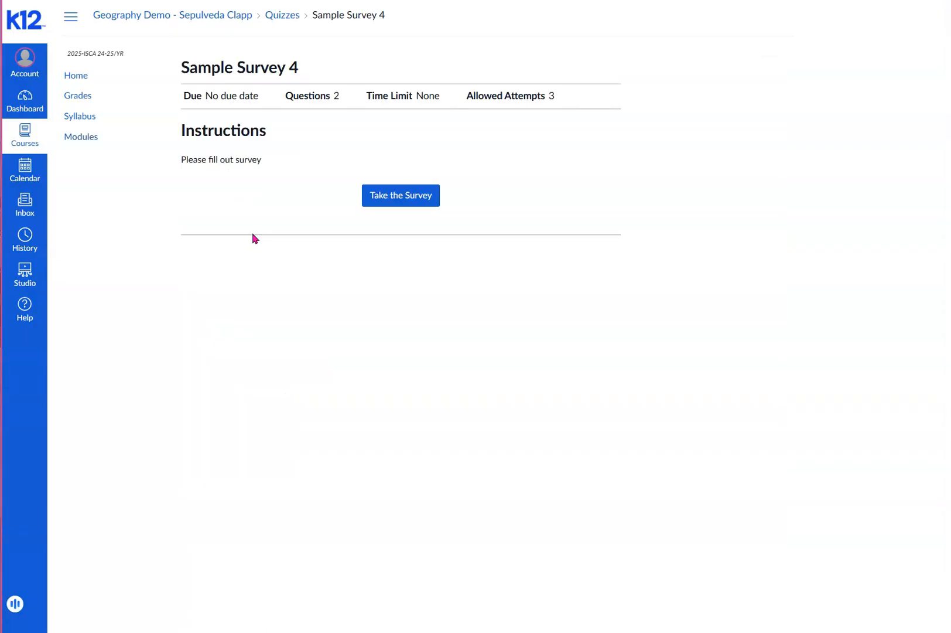
left_click(389, 202)
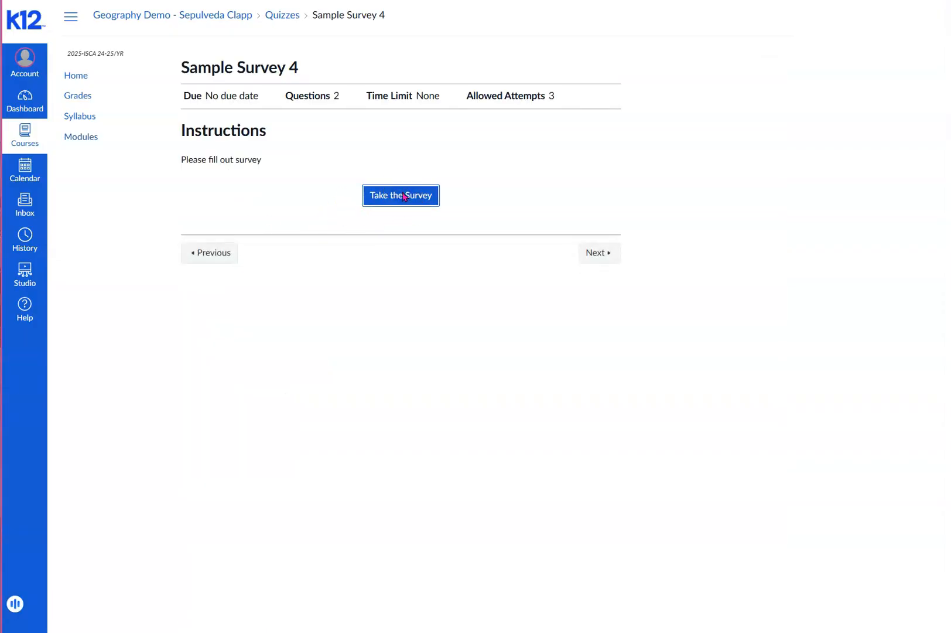
left_click(366, 281)
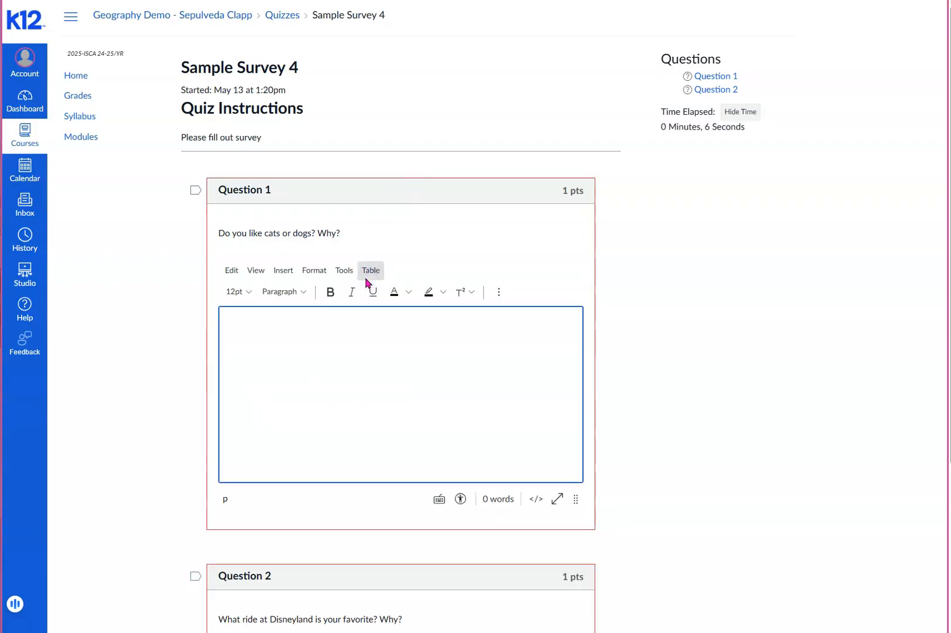
- Answer Question 1 with "cats" and Question 2 with "haunted mansion", and submit the survey
left_click(340, 328)
type("cats")
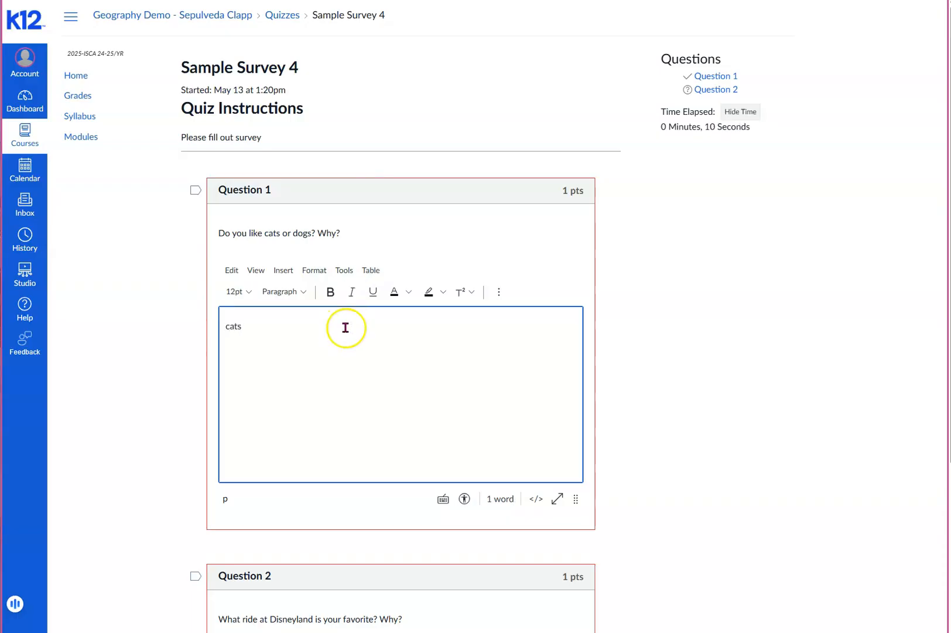
scroll(283, 480, "down", 4)
left_click(282, 501)
type("haunted mansion")
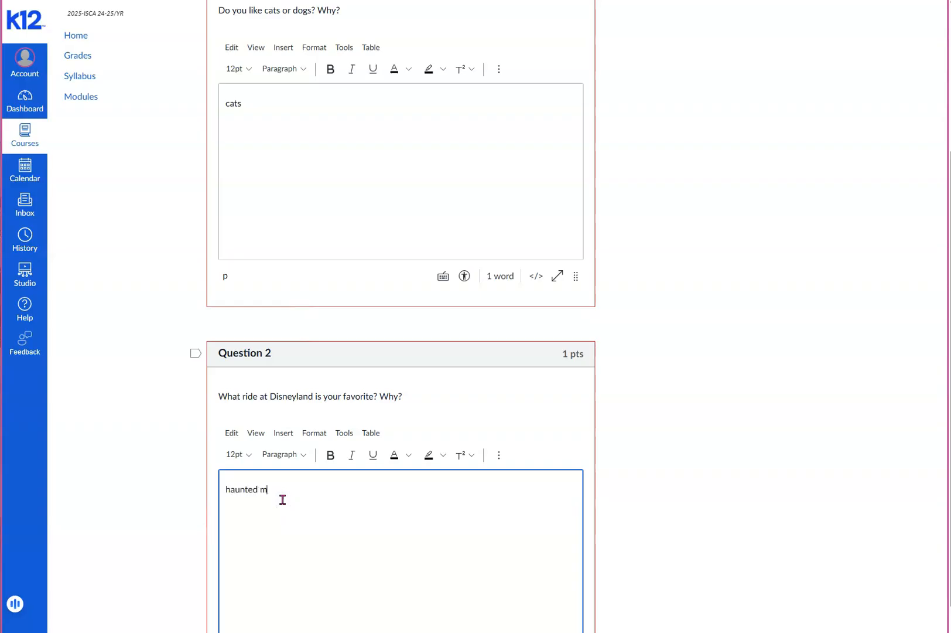
left_click(647, 489)
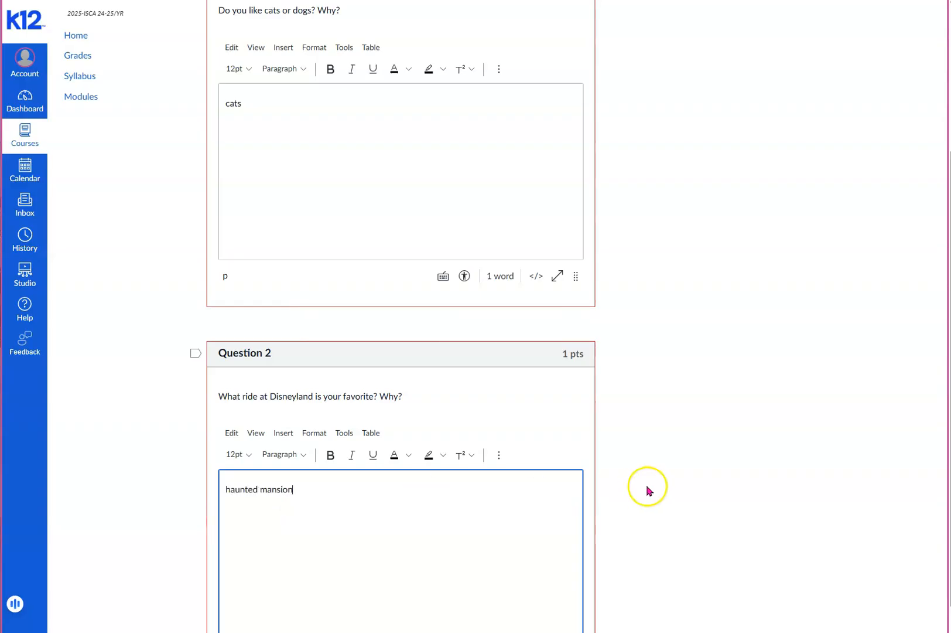
scroll(648, 490, "down", 2)
left_click(598, 615)
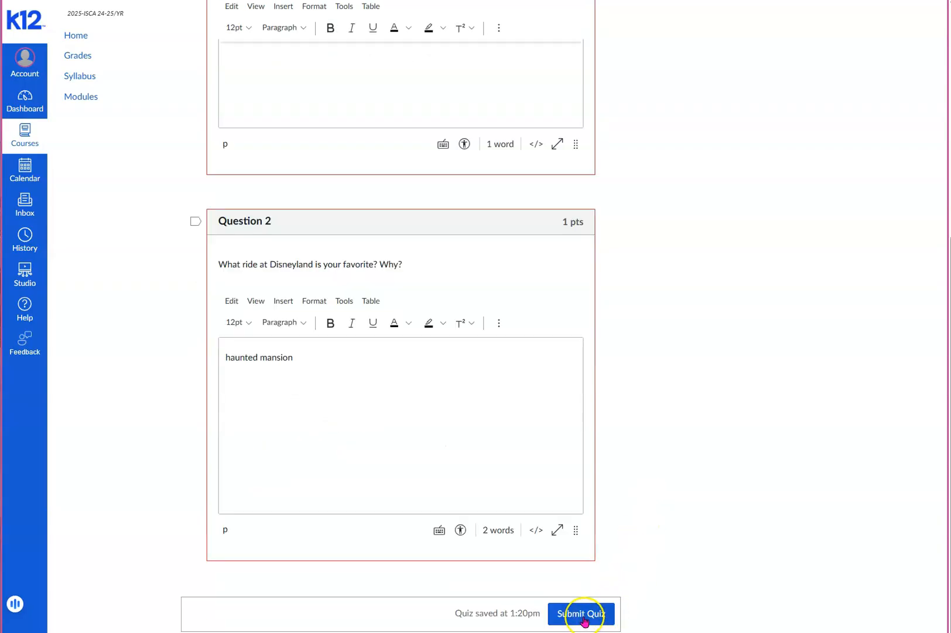
left_click(582, 614)
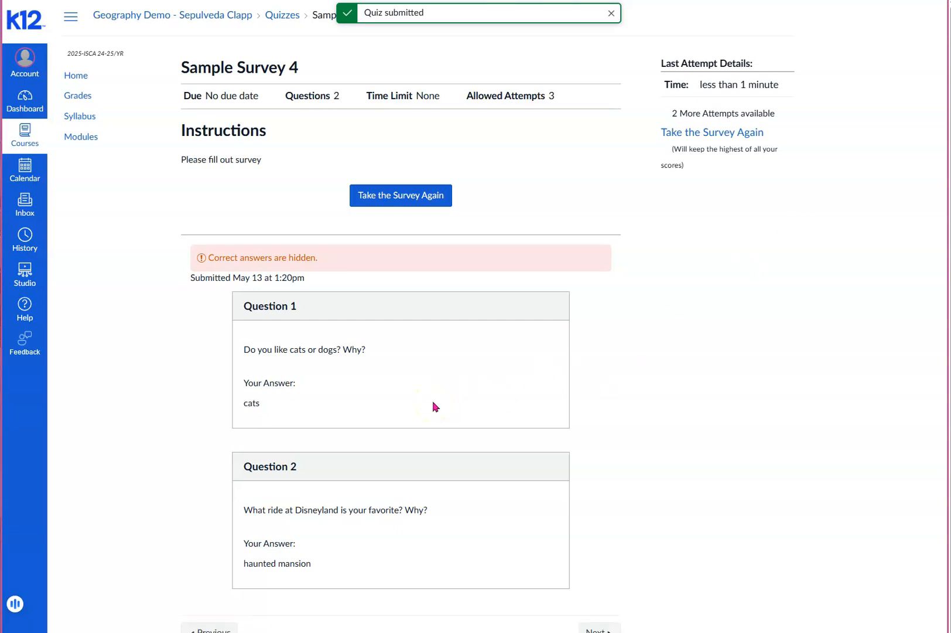
scroll(314, 323, "down", 1)
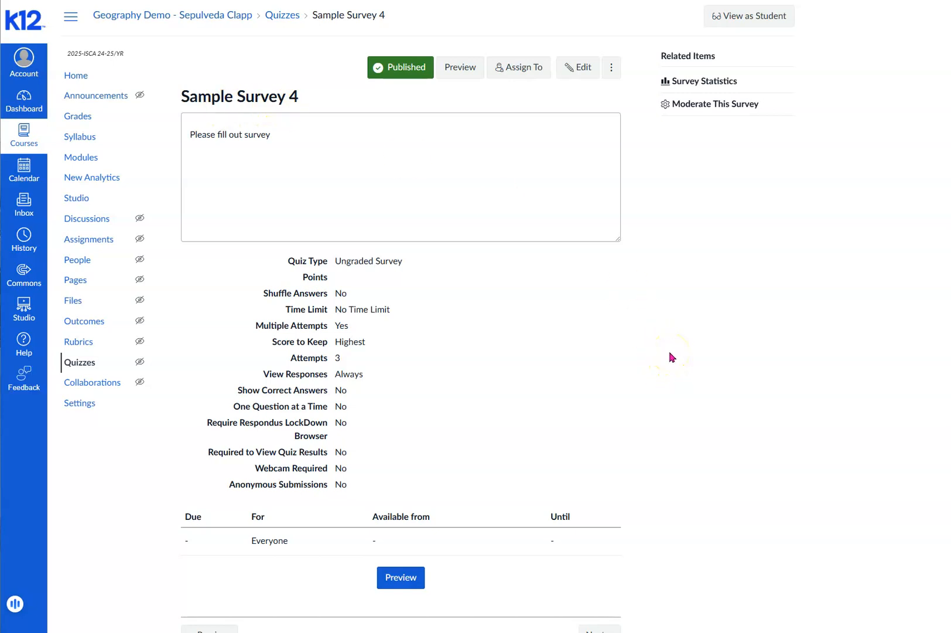
- Generate the Student Analysis report from the statistics of Sample Survey 4 and open the downloaded CSV file in Excel
left_click(692, 82)
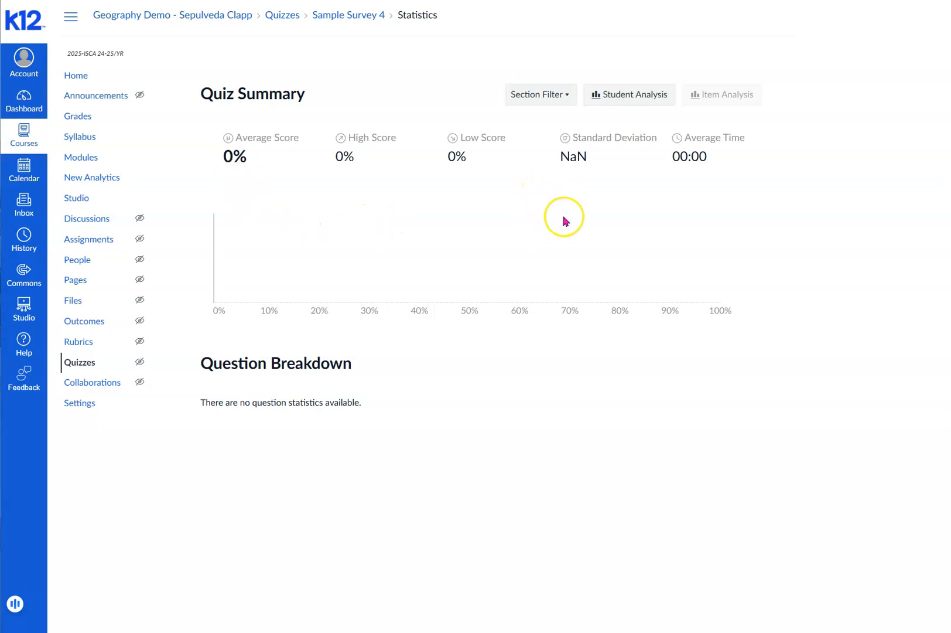
left_click(624, 101)
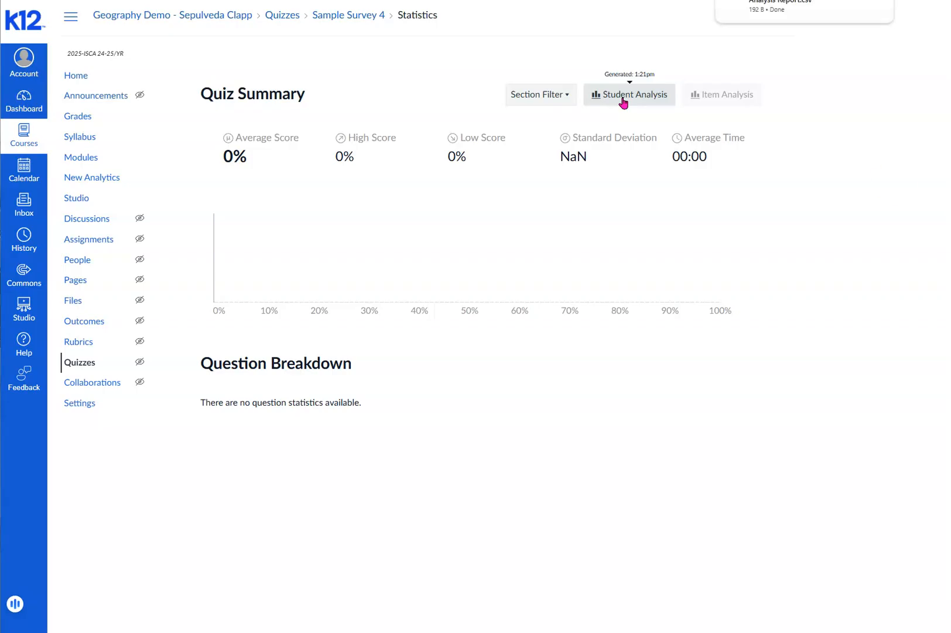
left_click(801, 18)
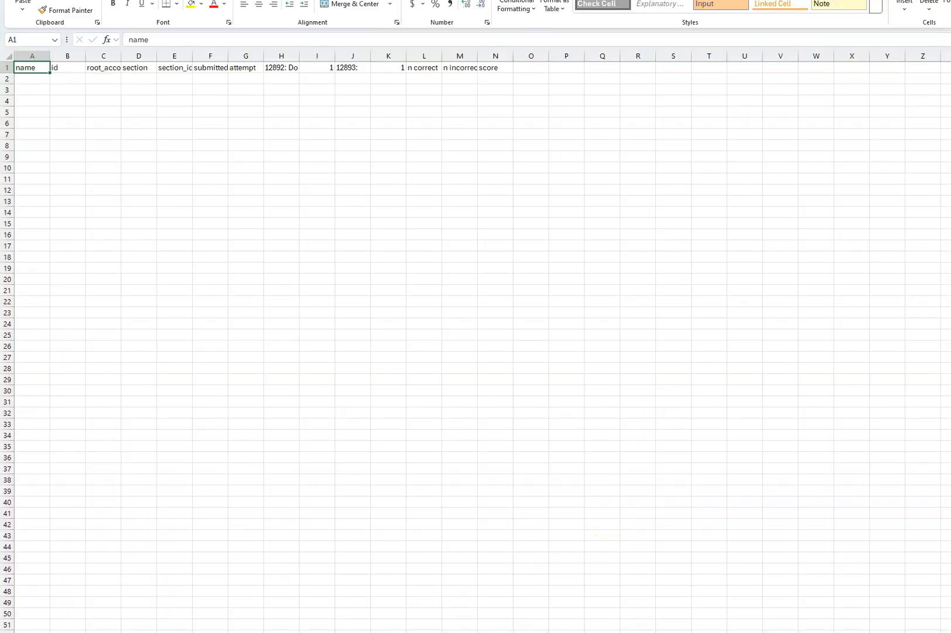
left_click(30, 70)
left_click_drag(30, 70, 52, 69)
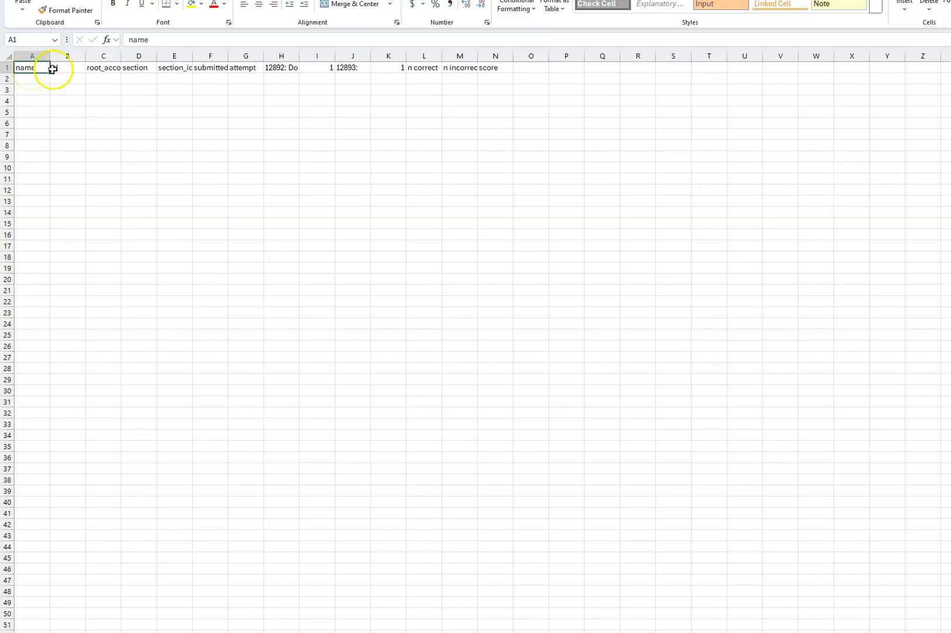